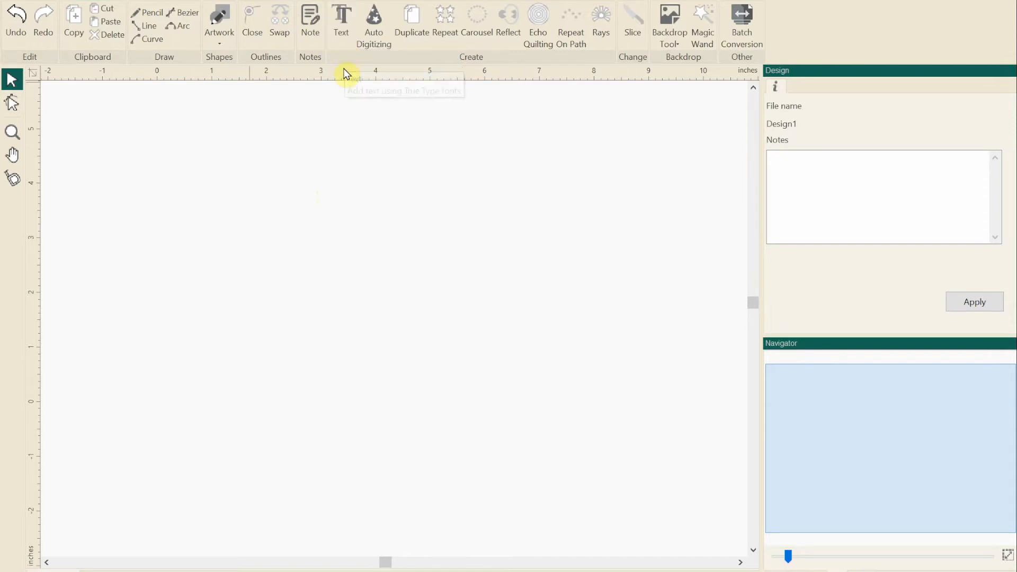
# Place a text object in the upper part of the empty design and change its wording to "Ninja Quilting"
pyautogui.click(342, 35)
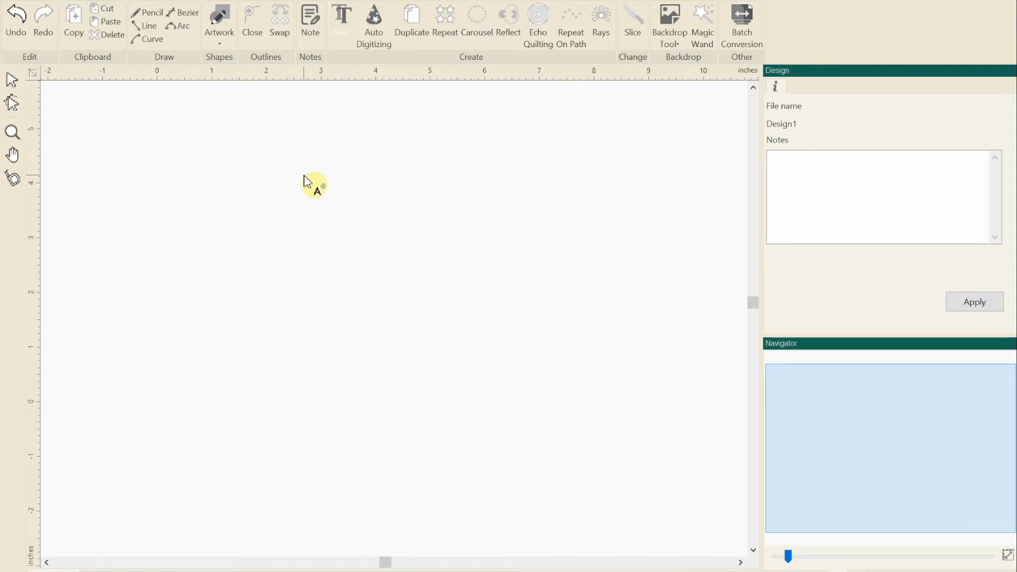
pyautogui.click(236, 269)
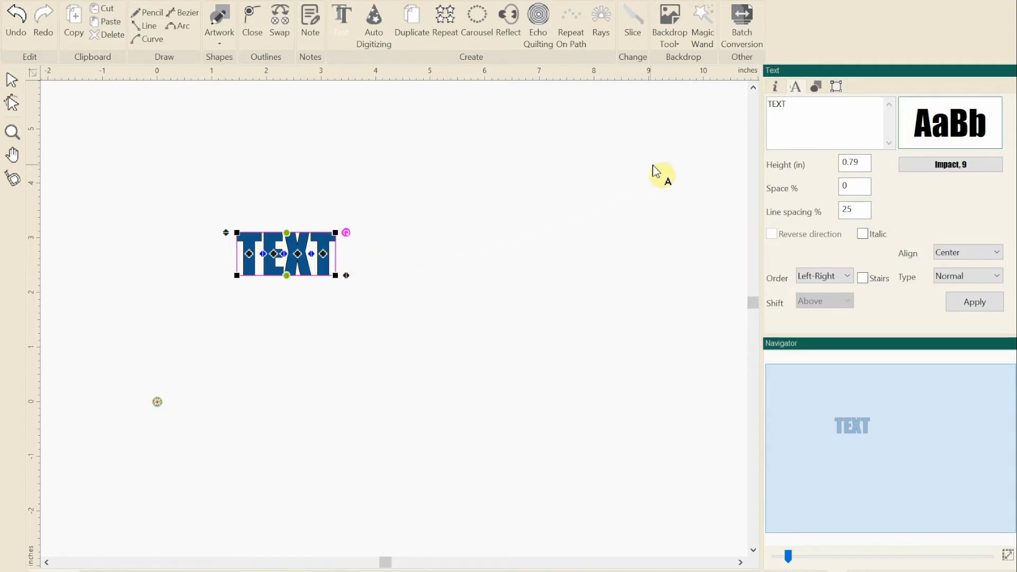
pyautogui.moveTo(799, 104); pyautogui.dragTo(756, 112)
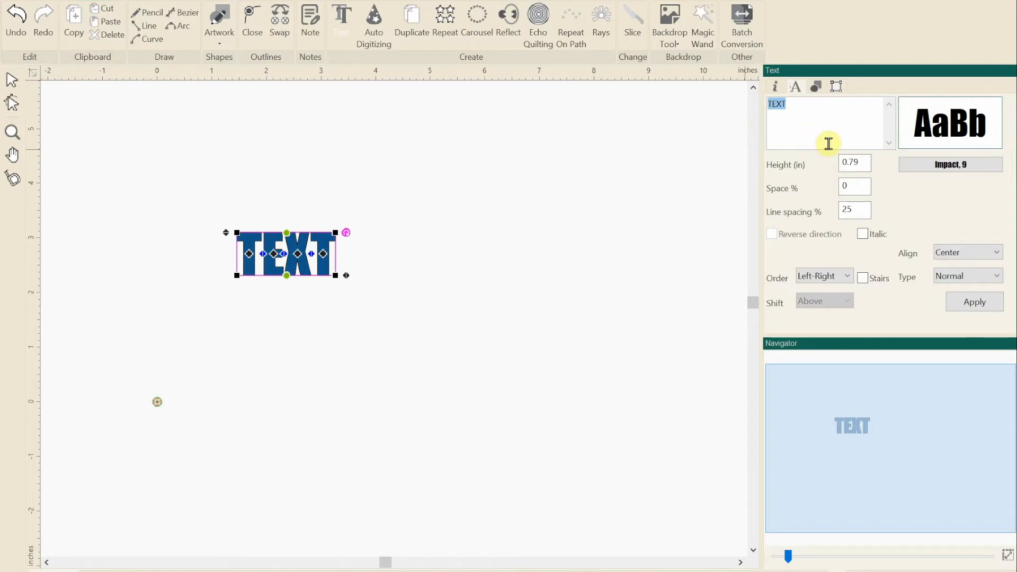
pyautogui.write('Ninja Quilting')
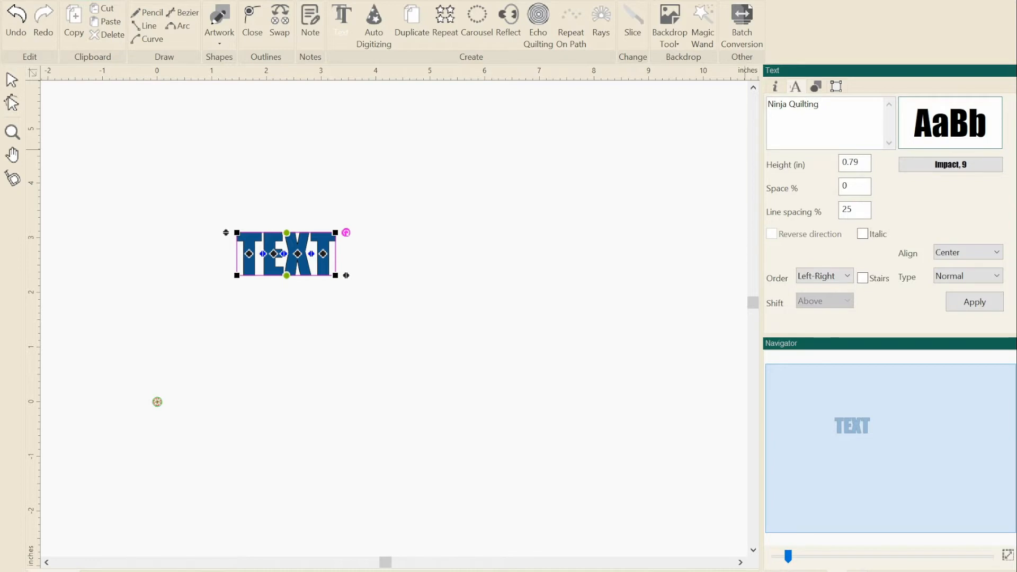
pyautogui.click(968, 303)
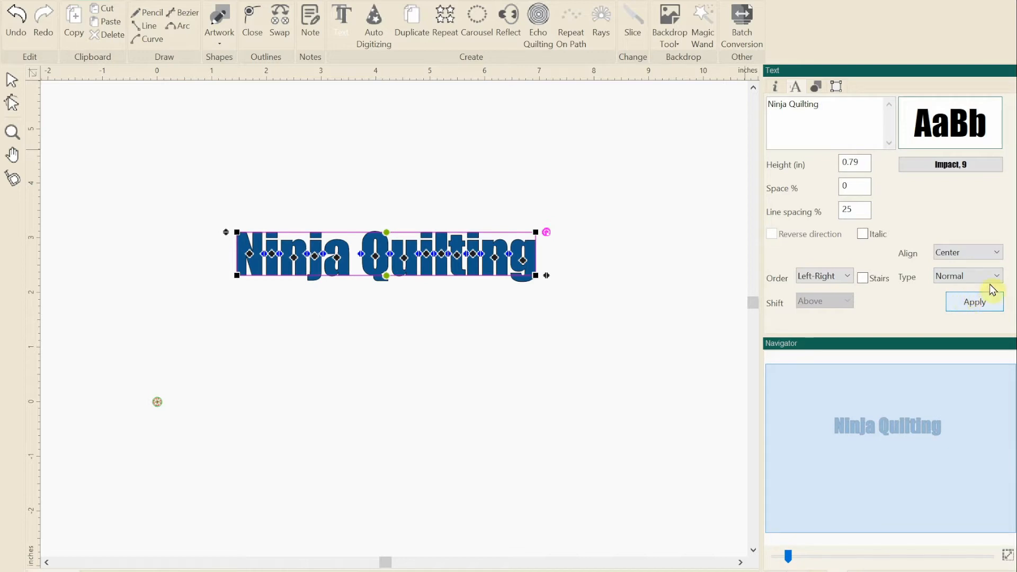
# Change the lettering's font to Arial Rounded MT in Bold style with font size 72
pyautogui.click(947, 168)
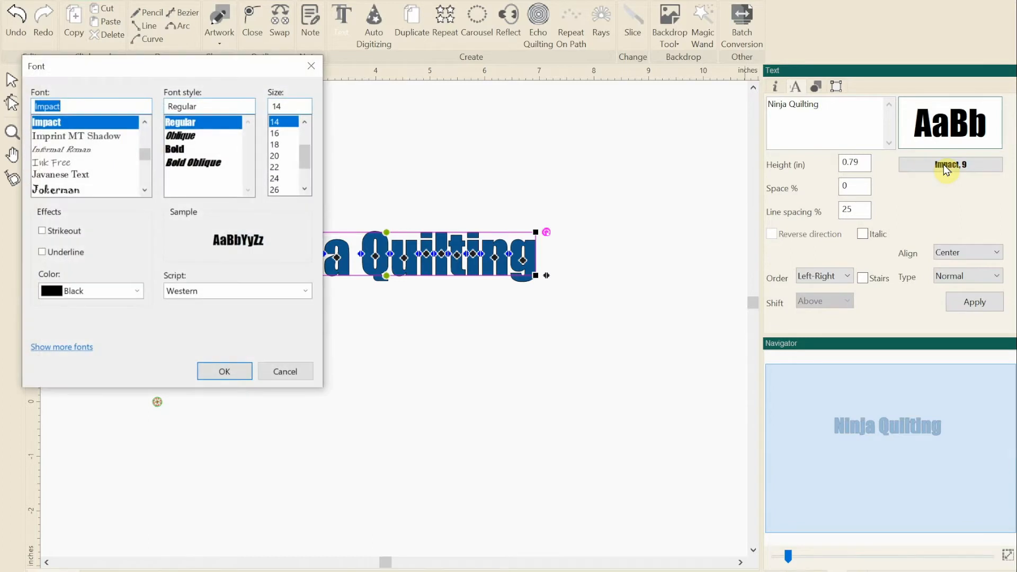
pyautogui.moveTo(197, 68); pyautogui.dragTo(442, 57)
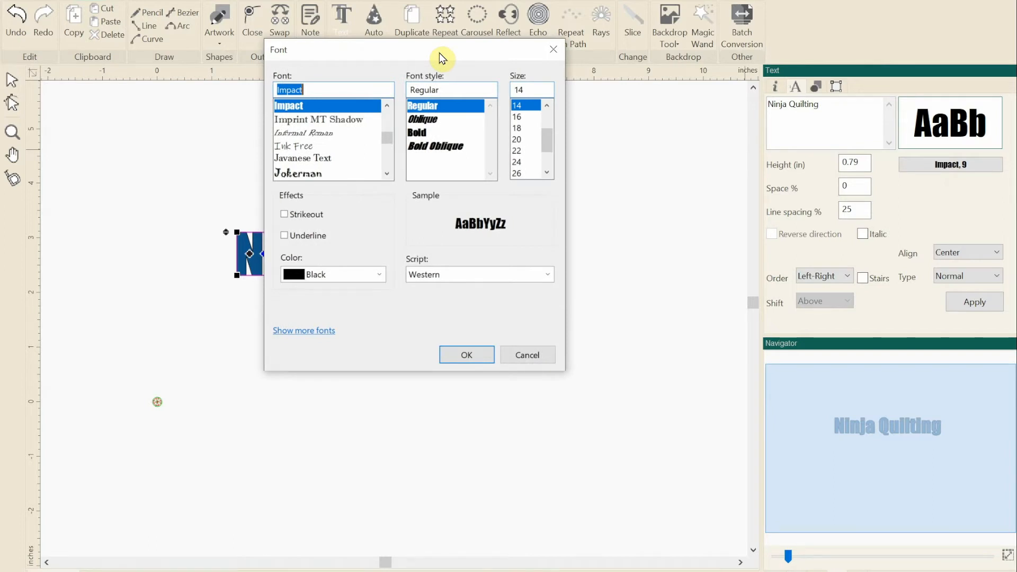
pyautogui.moveTo(442, 56)
pyautogui.mouseDown()
pyautogui.moveTo(455, 50)
pyautogui.moveTo(431, 57)
pyautogui.moveTo(454, 57)
pyautogui.mouseUp()
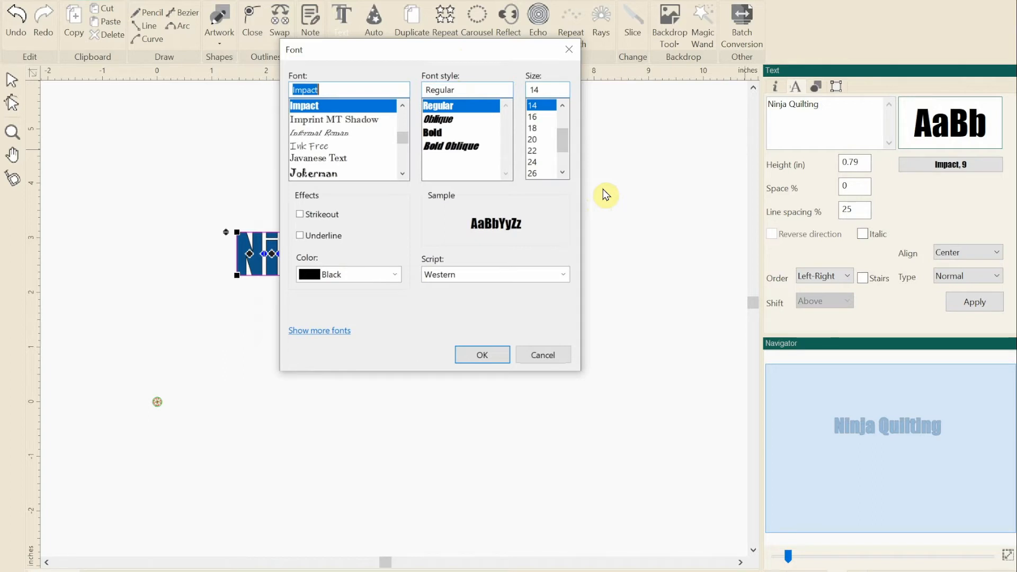
pyautogui.write('ari')
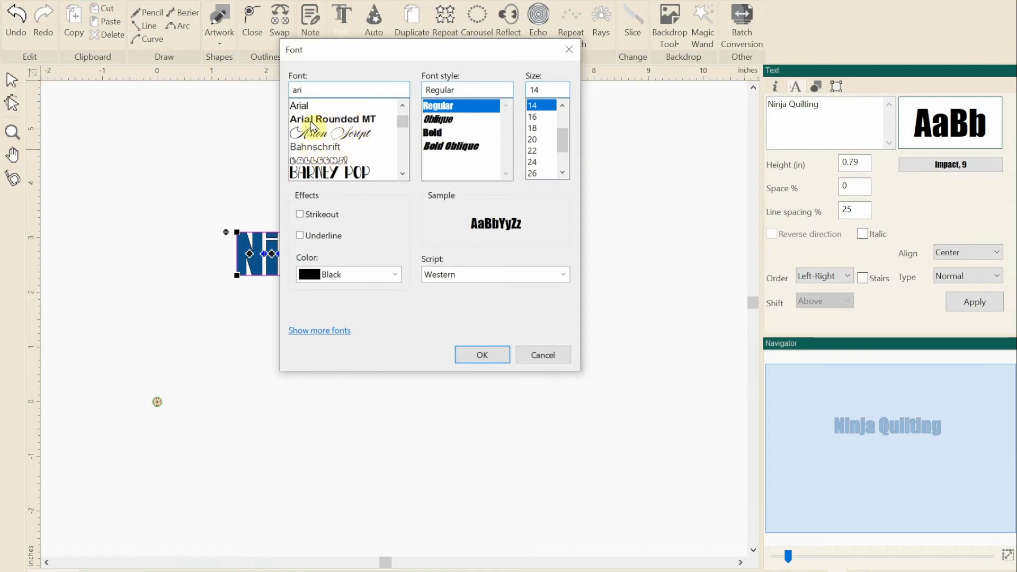
pyautogui.click(354, 120)
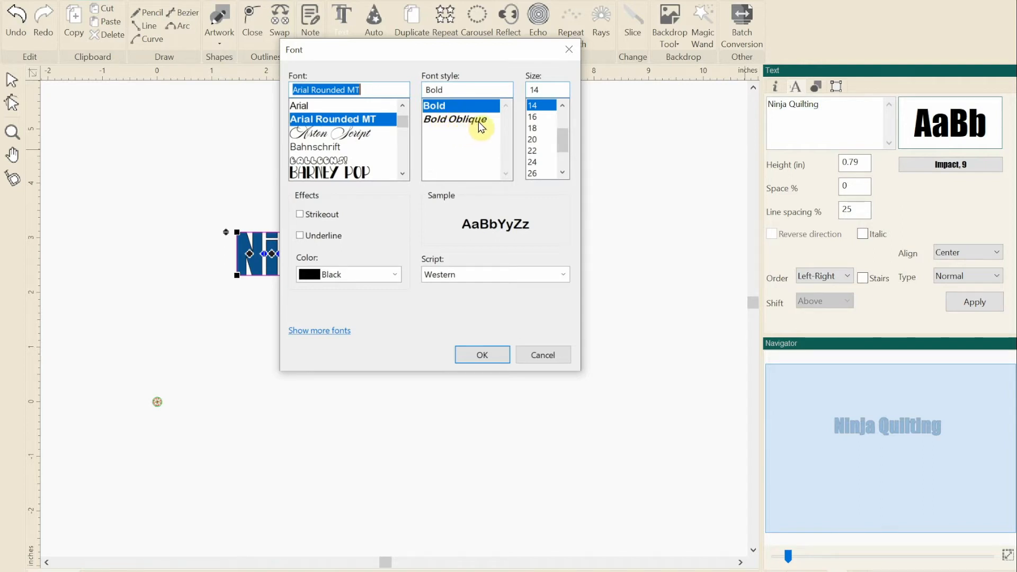
pyautogui.moveTo(559, 132); pyautogui.dragTo(563, 166)
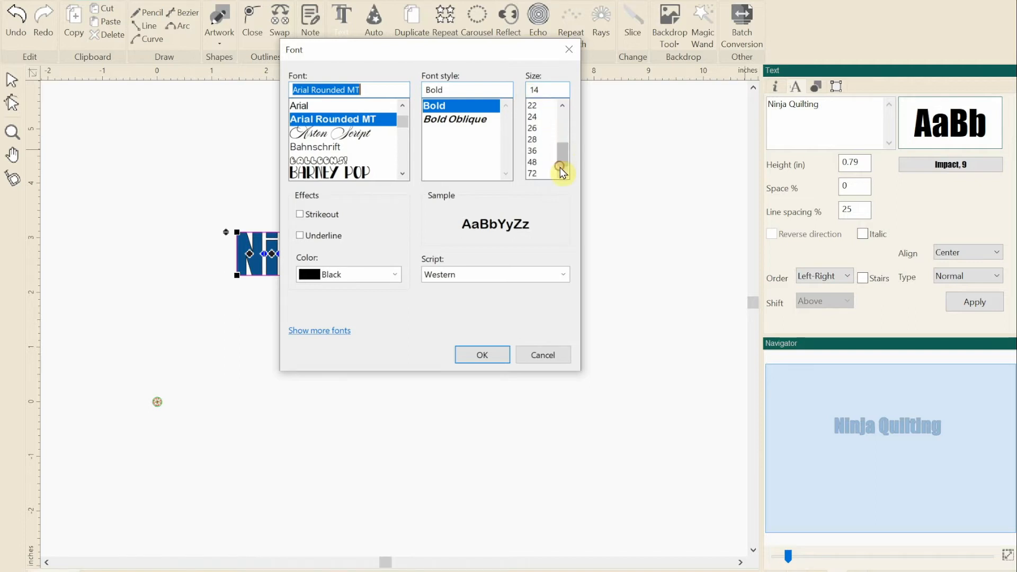
pyautogui.click(533, 174)
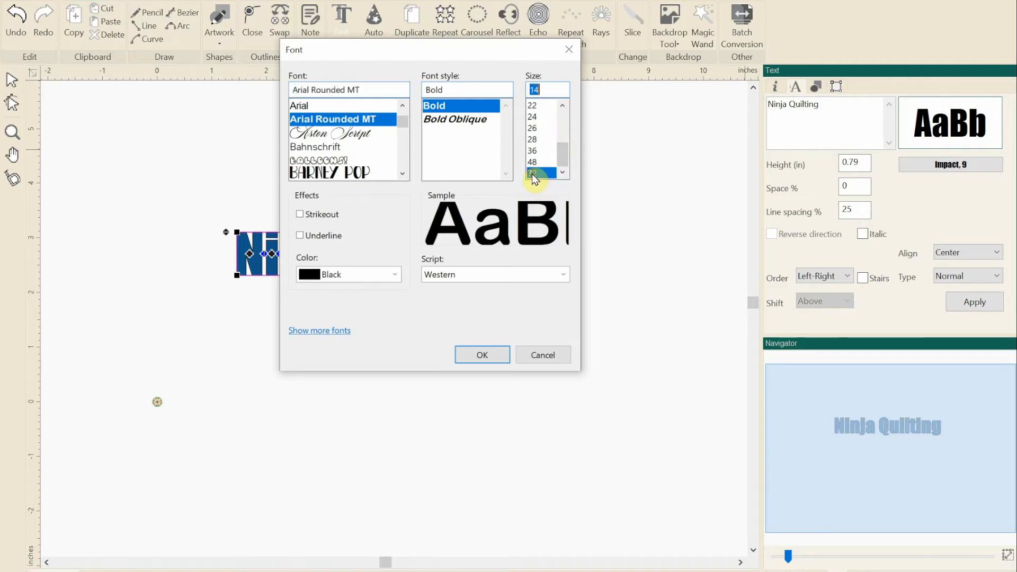
pyautogui.click(481, 356)
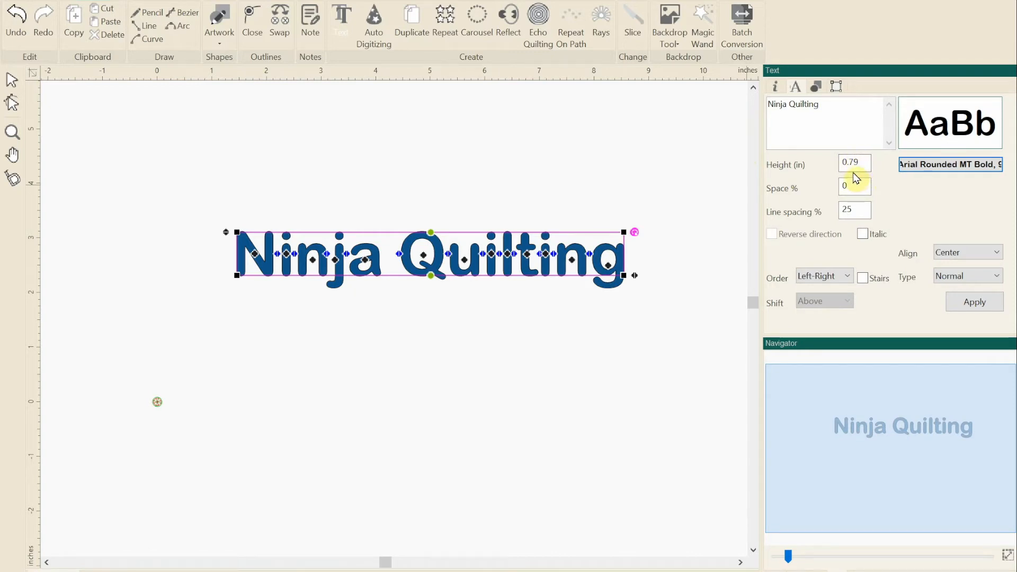
# Set the height of the "Ninja Quilting" lettering to 1 inch and apply it
pyautogui.moveTo(864, 162); pyautogui.dragTo(839, 163)
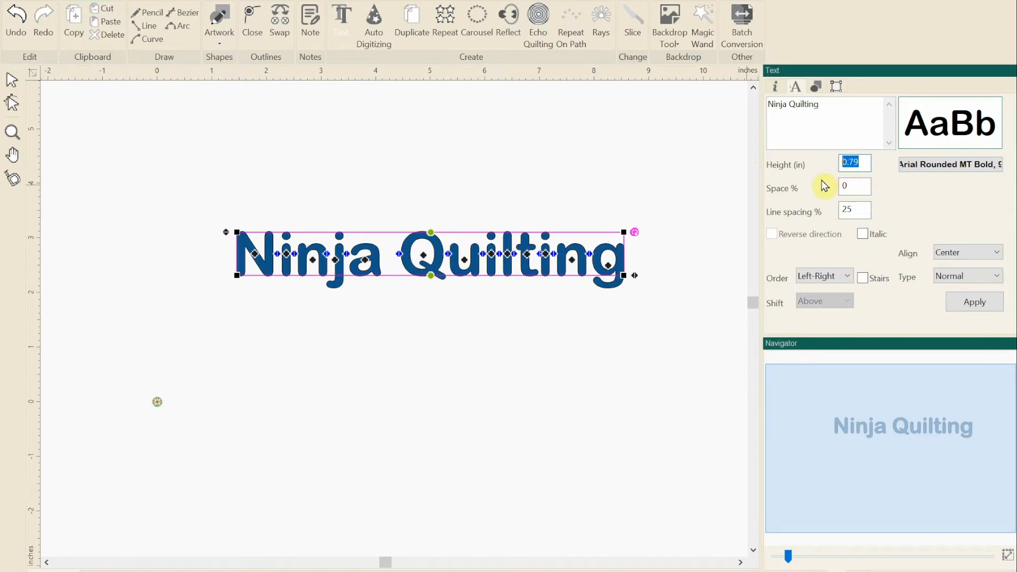
pyautogui.write('1')
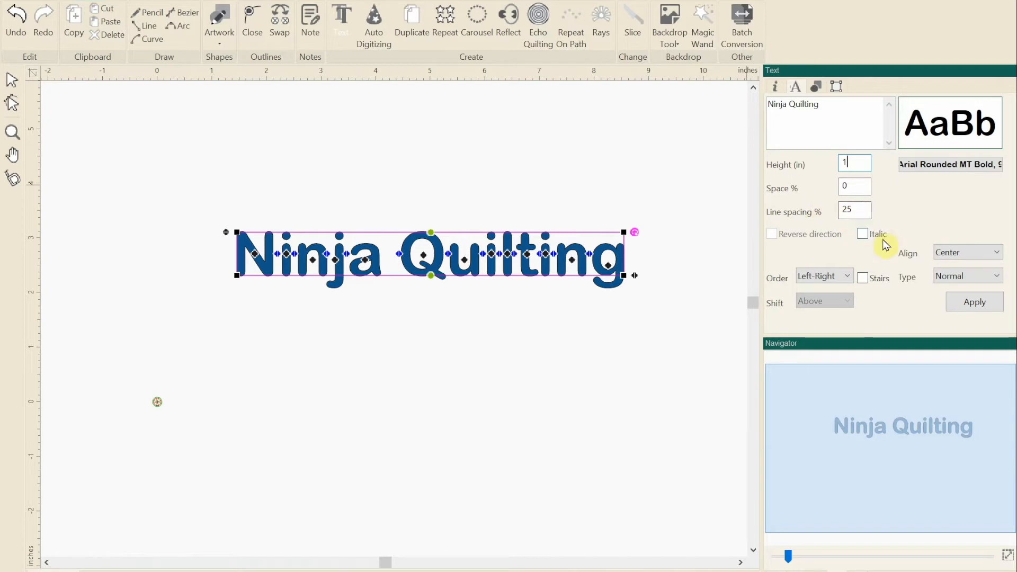
pyautogui.click(967, 309)
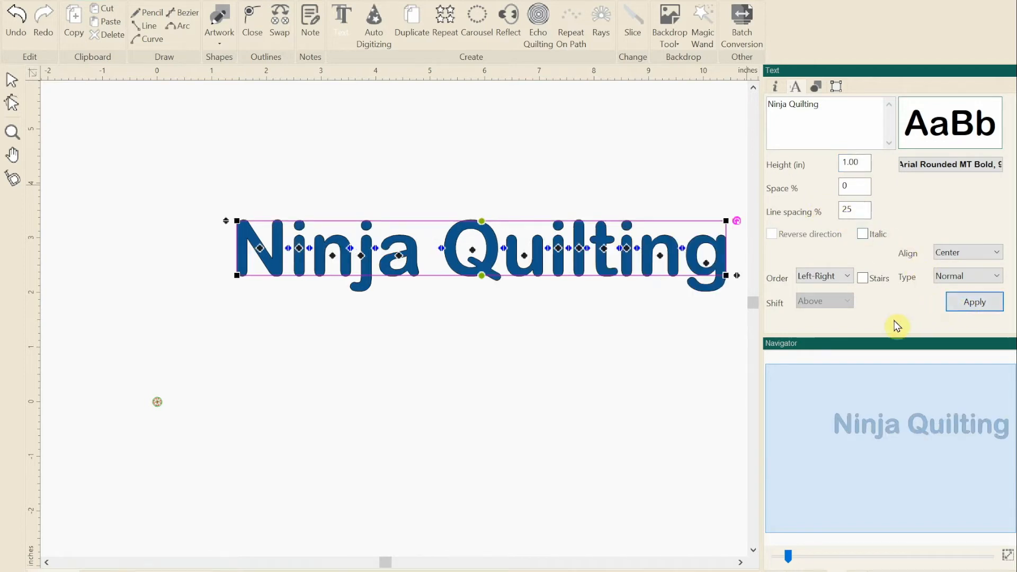
# Split the lettering into two lines, with "Ninja" above "Quilting", by replacing the space with a line break
pyautogui.moveTo(832, 419); pyautogui.dragTo(860, 422)
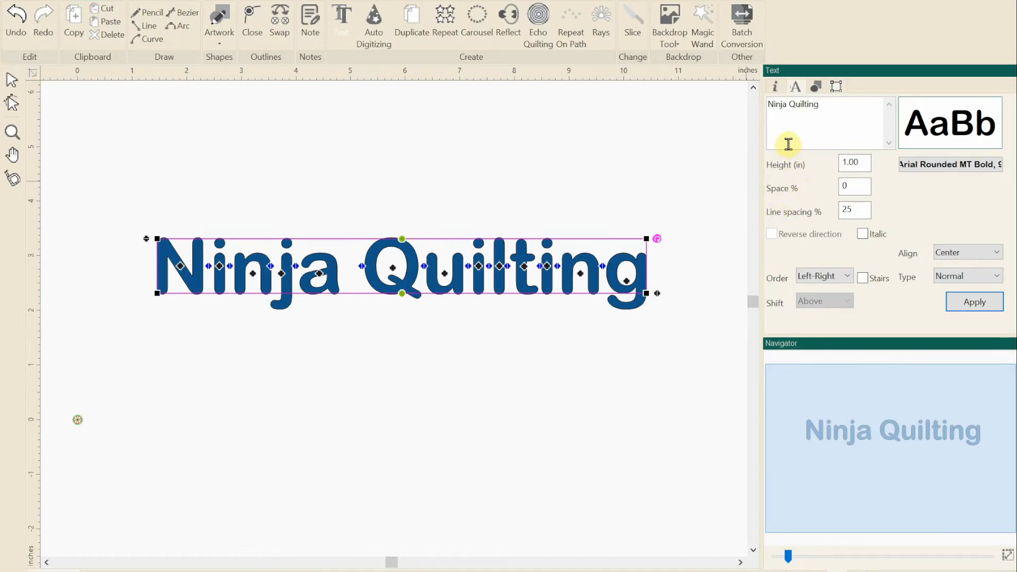
pyautogui.click(789, 104)
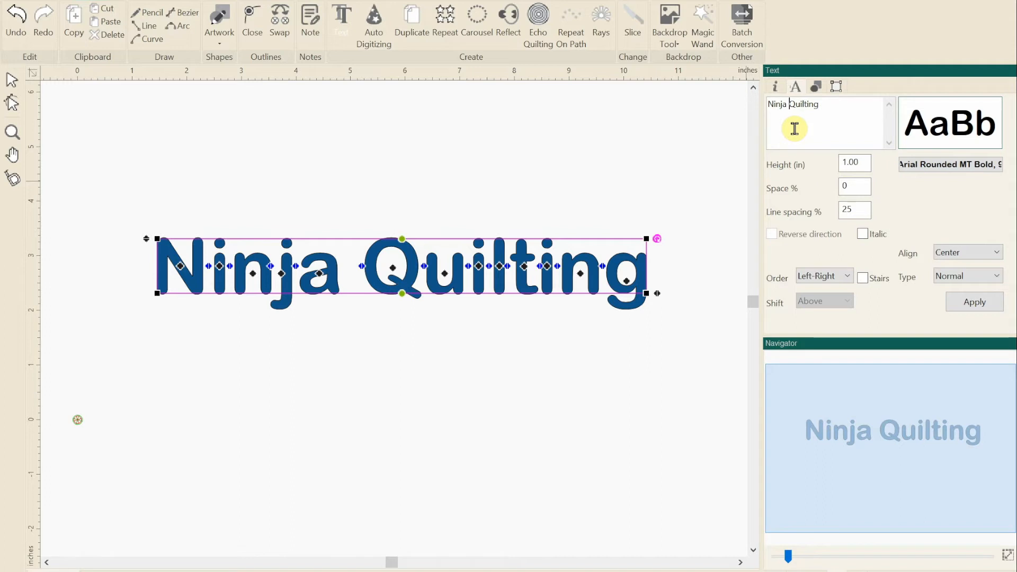
pyautogui.press('BackSpace')
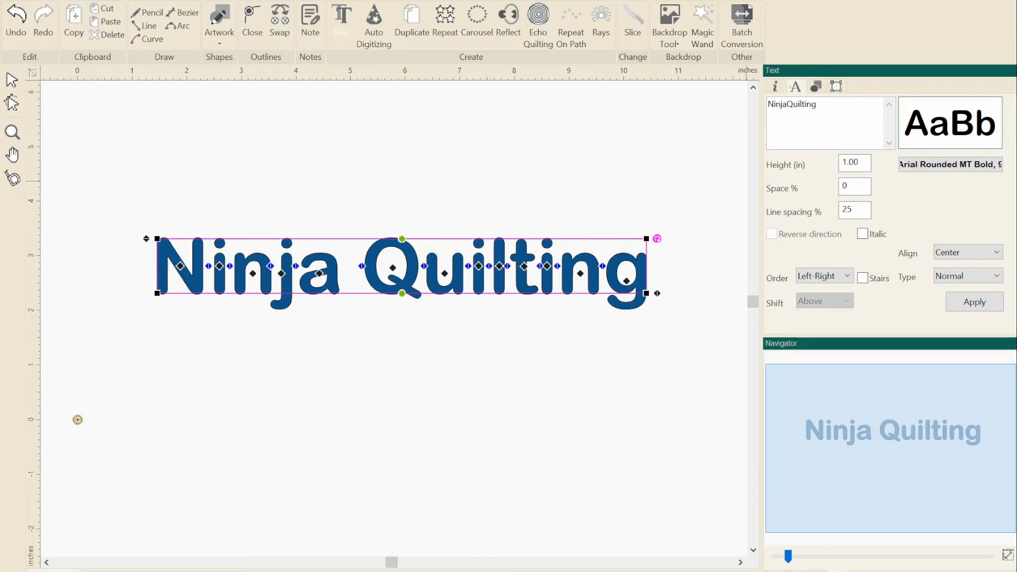
pyautogui.press('Return')
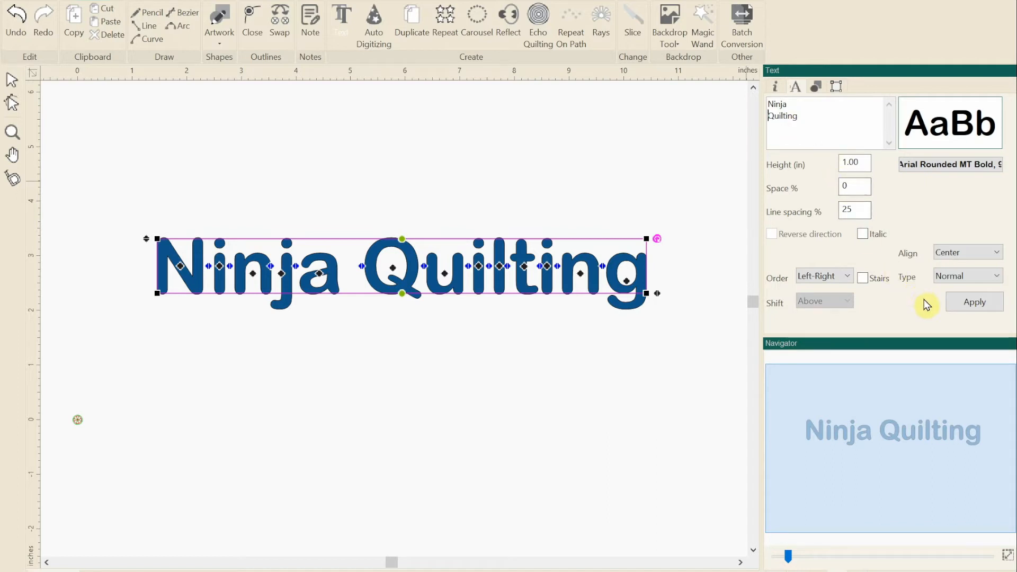
pyautogui.click(970, 305)
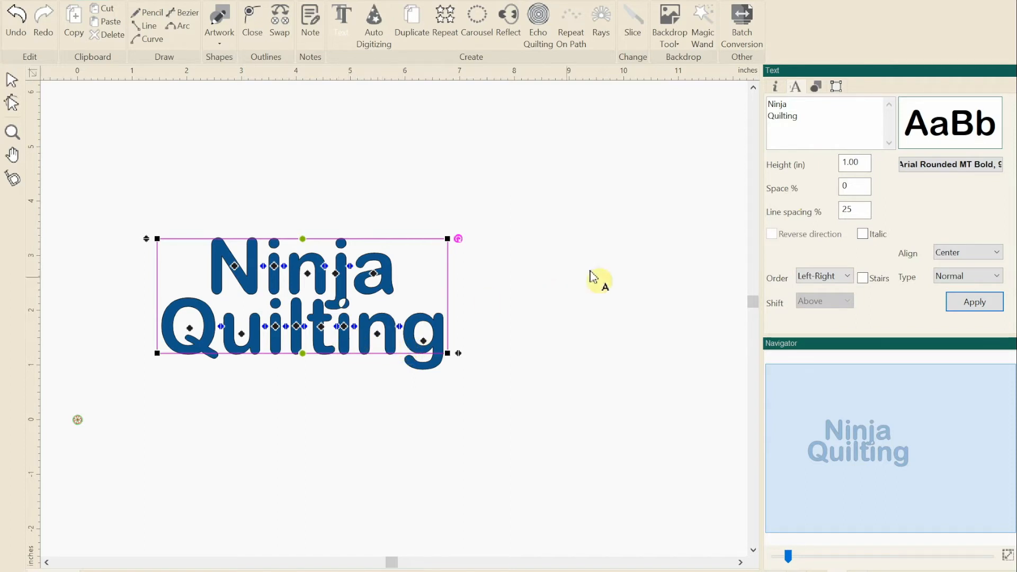
# Set the letter spacing of the two-line text to 20% and apply it
pyautogui.doubleClick(850, 182)
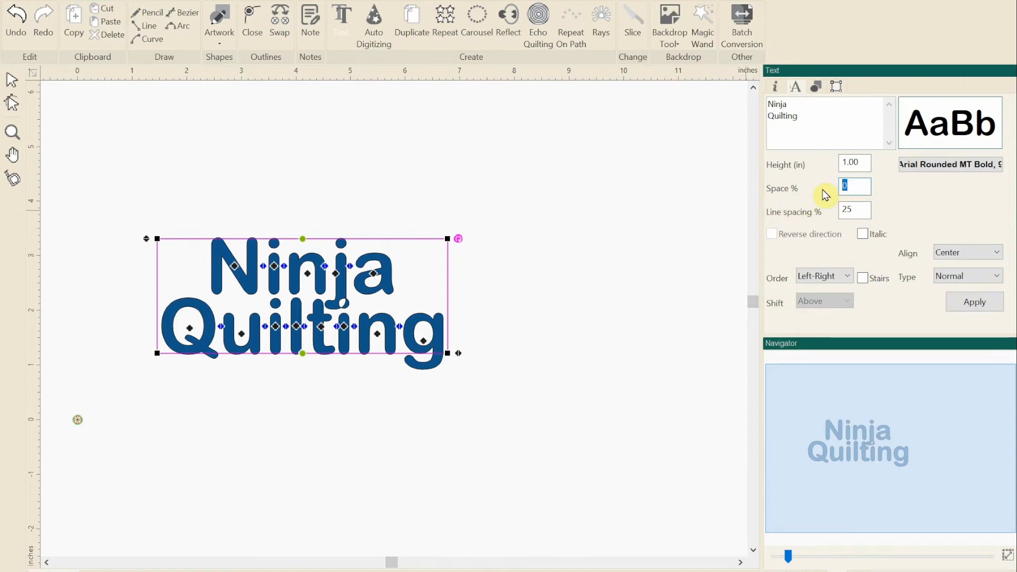
pyautogui.write('20')
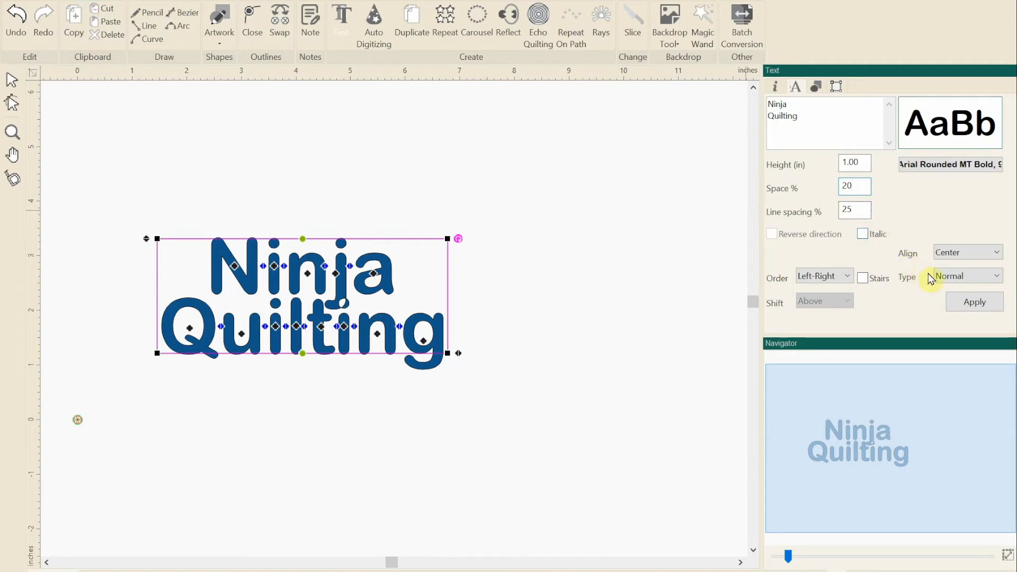
pyautogui.click(963, 305)
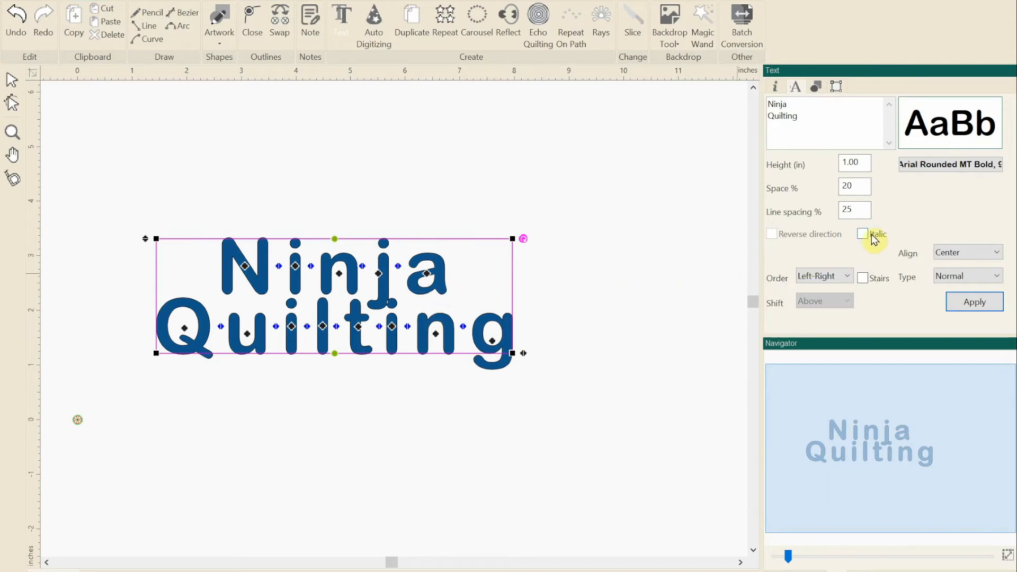
# Set the line spacing between "Ninja" and "Quilting" to 60% and apply it
pyautogui.moveTo(860, 211); pyautogui.dragTo(834, 213)
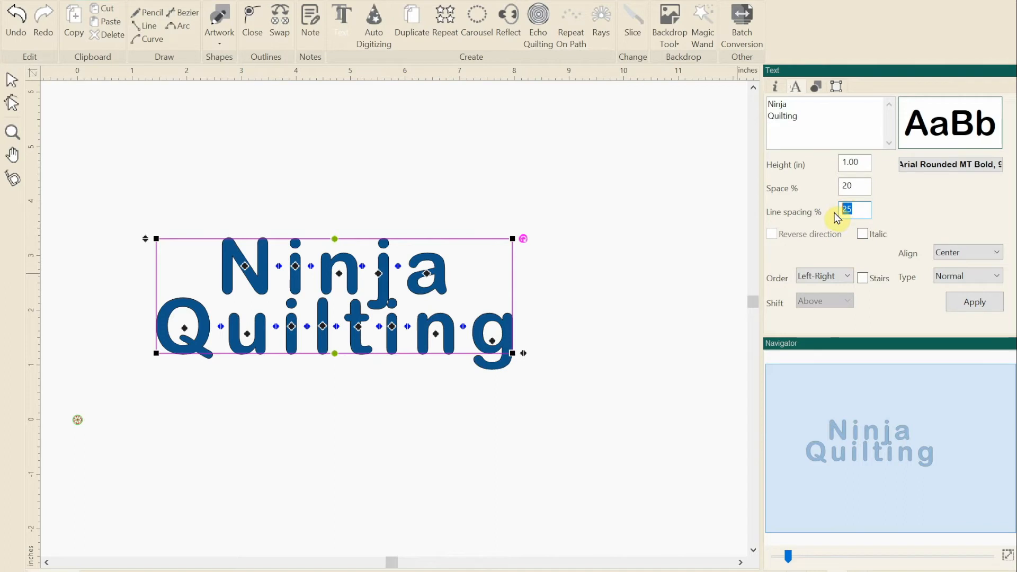
pyautogui.write('60')
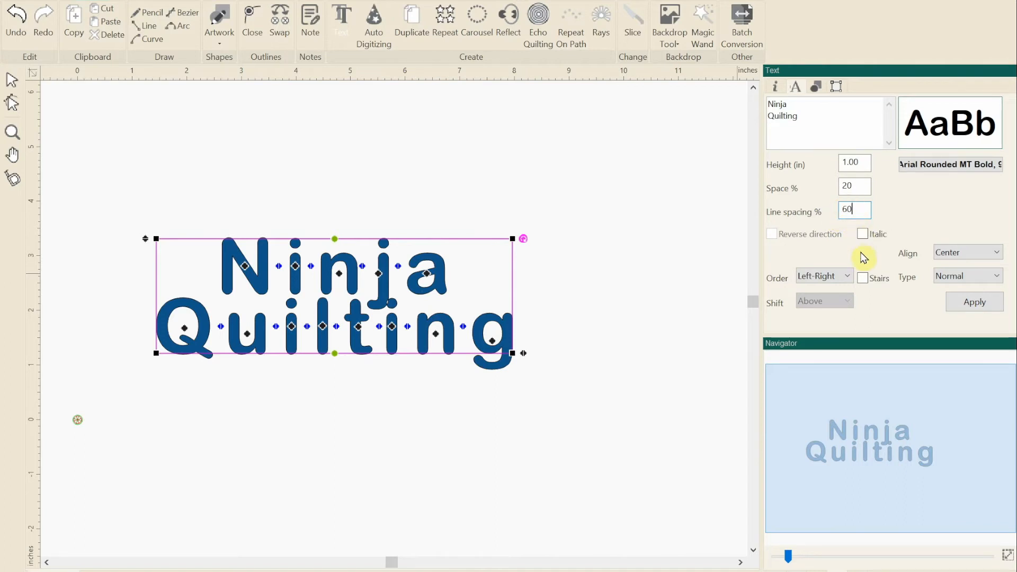
pyautogui.click(967, 311)
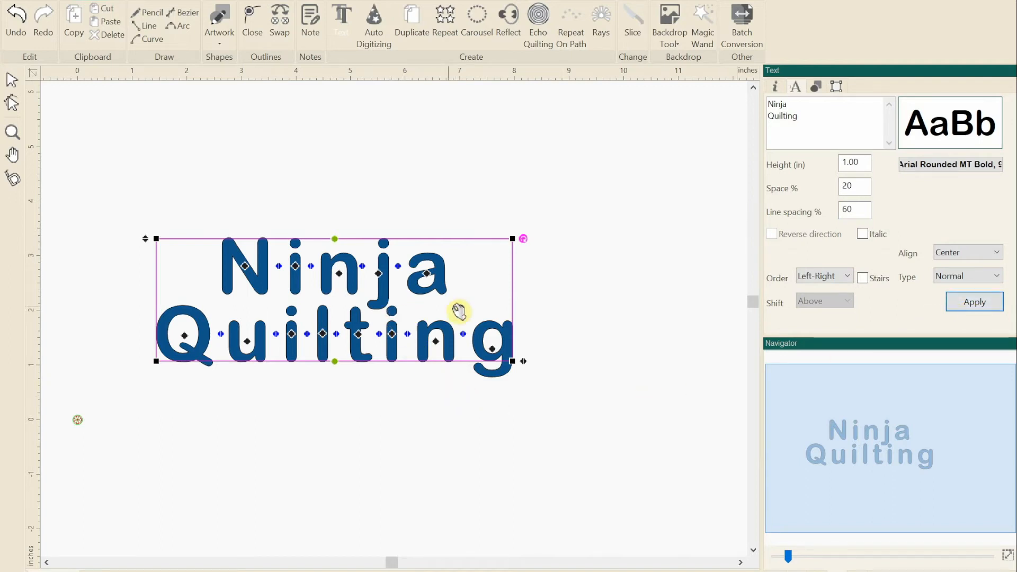
# Set the line spacing of the two-line text to 90% and apply it
pyautogui.doubleClick(854, 209)
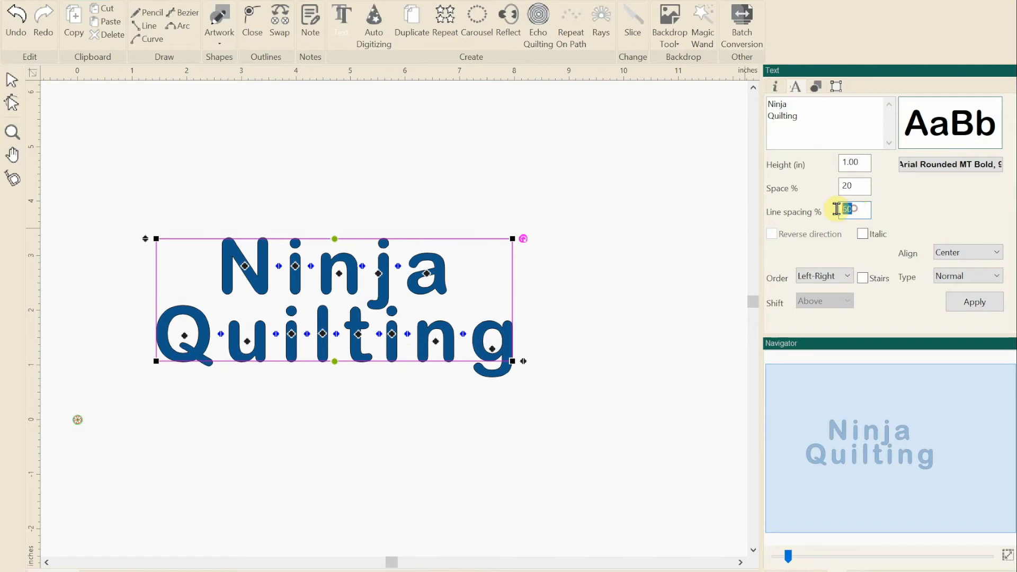
pyautogui.write('9')
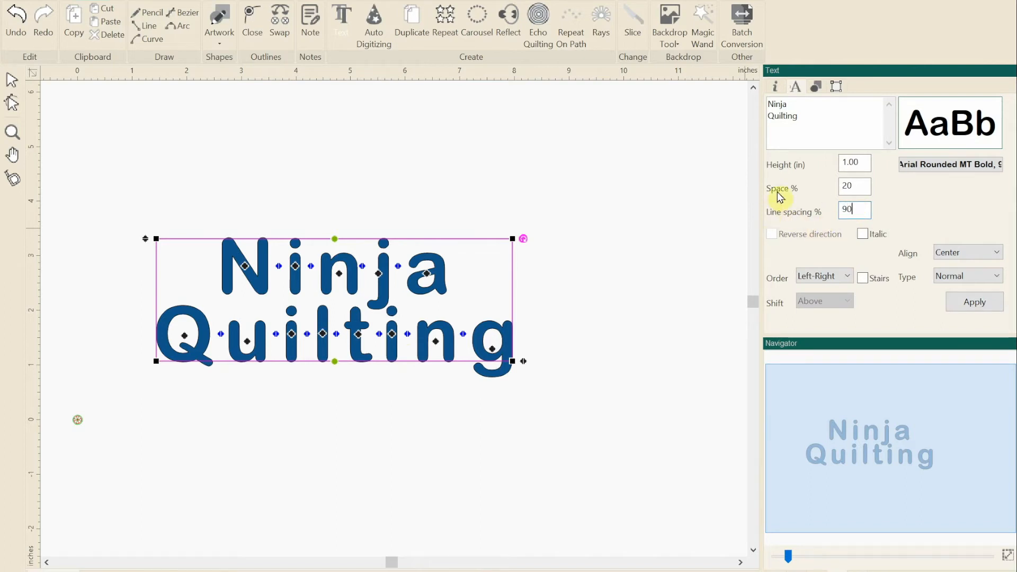
pyautogui.click(955, 300)
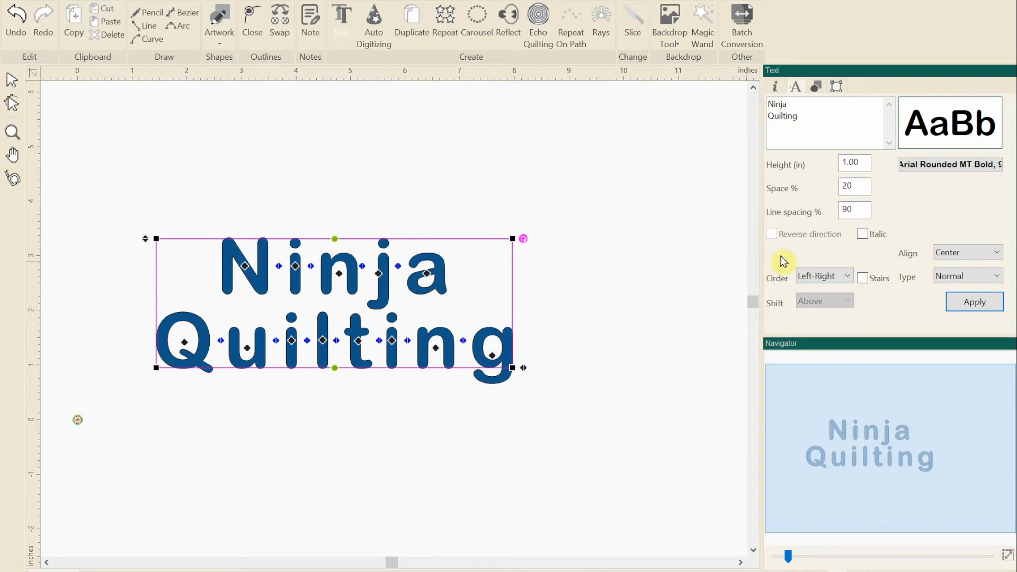
# Align the two lines of text to the left and apply the alignment
pyautogui.click(980, 254)
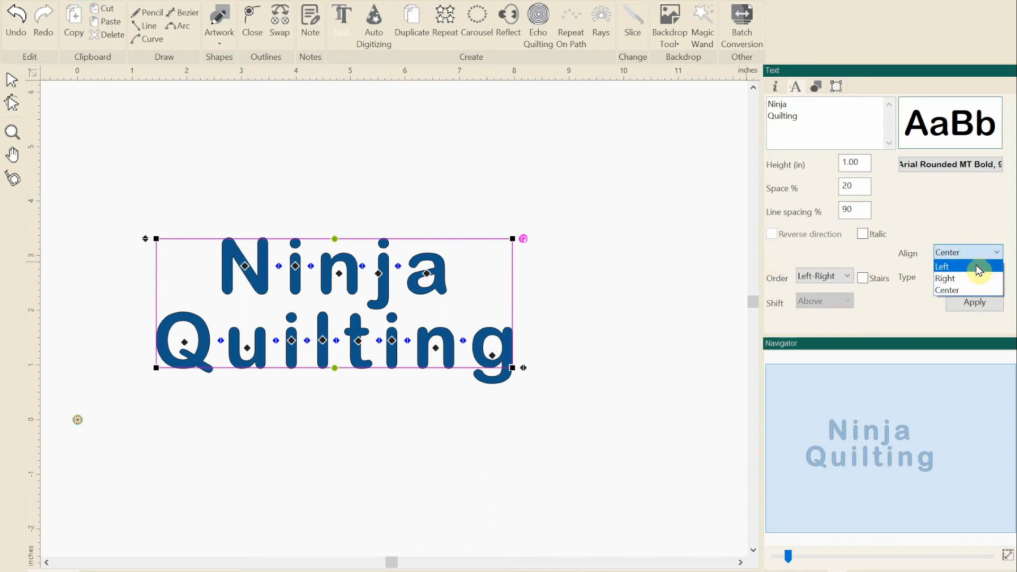
pyautogui.click(979, 266)
pyautogui.click(973, 302)
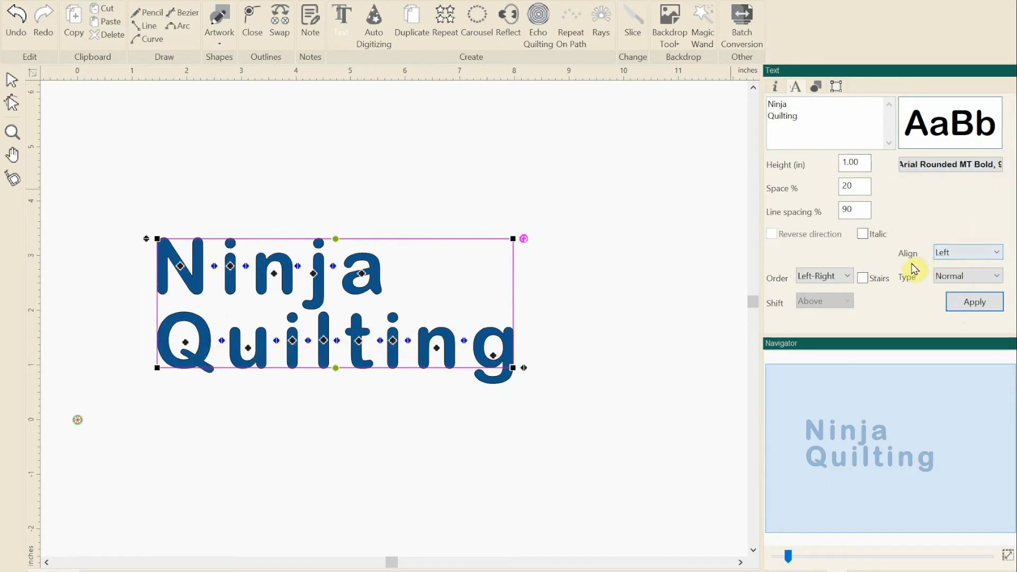
# Change the alignment of the two-line text to Right and apply it
pyautogui.click(983, 254)
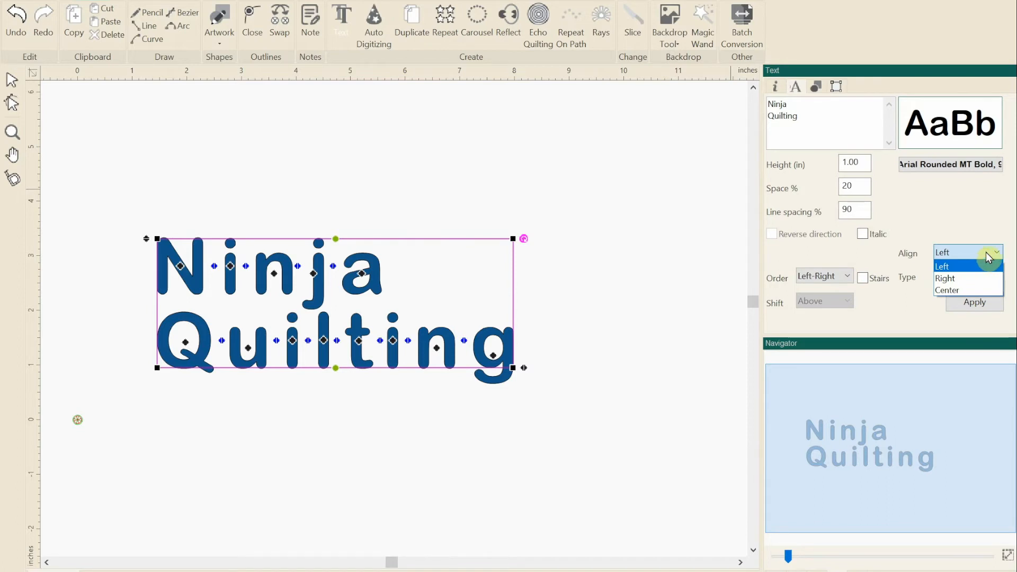
pyautogui.click(982, 279)
pyautogui.click(976, 303)
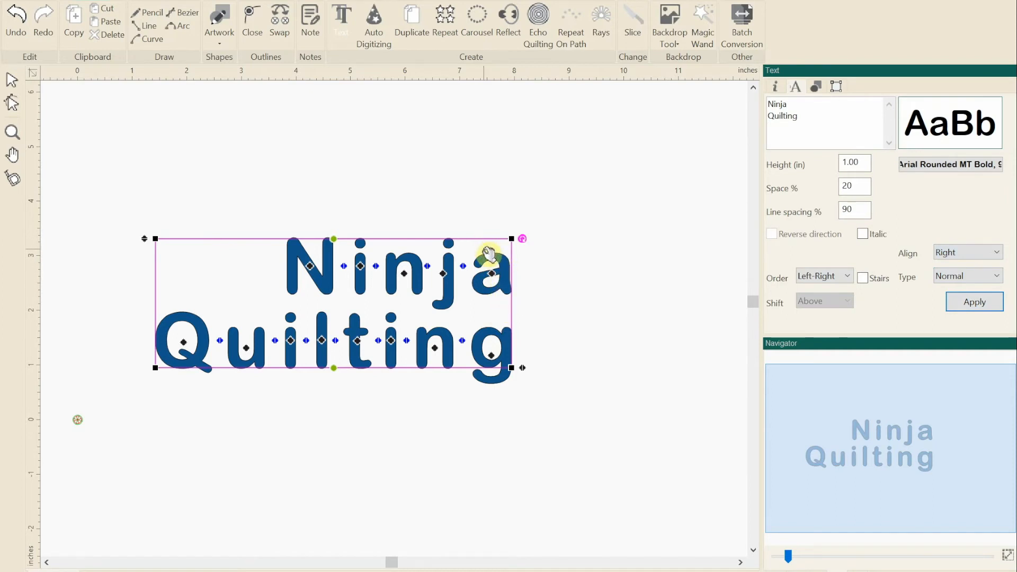
# Set the alignment of the two-line text to Center and apply it
pyautogui.click(969, 256)
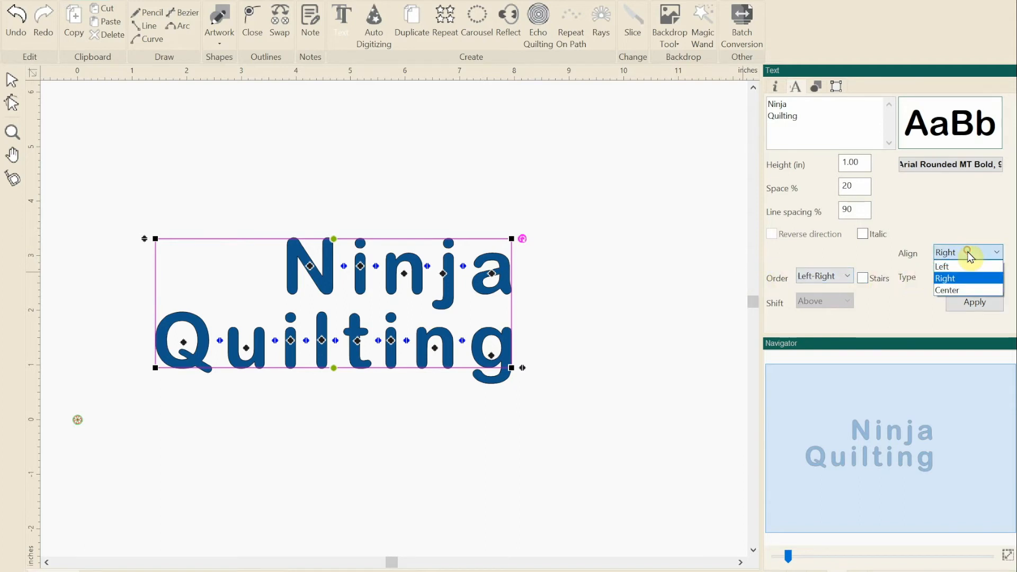
pyautogui.click(957, 292)
pyautogui.click(961, 307)
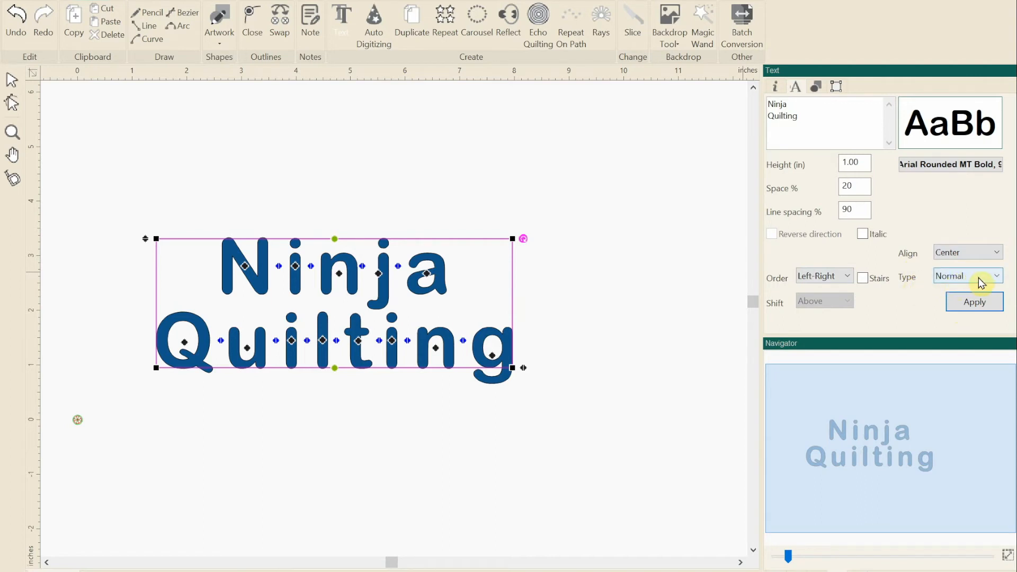
# Change the text type to Circle and apply it to the "Ninja Quilting" lettering
pyautogui.click(996, 277)
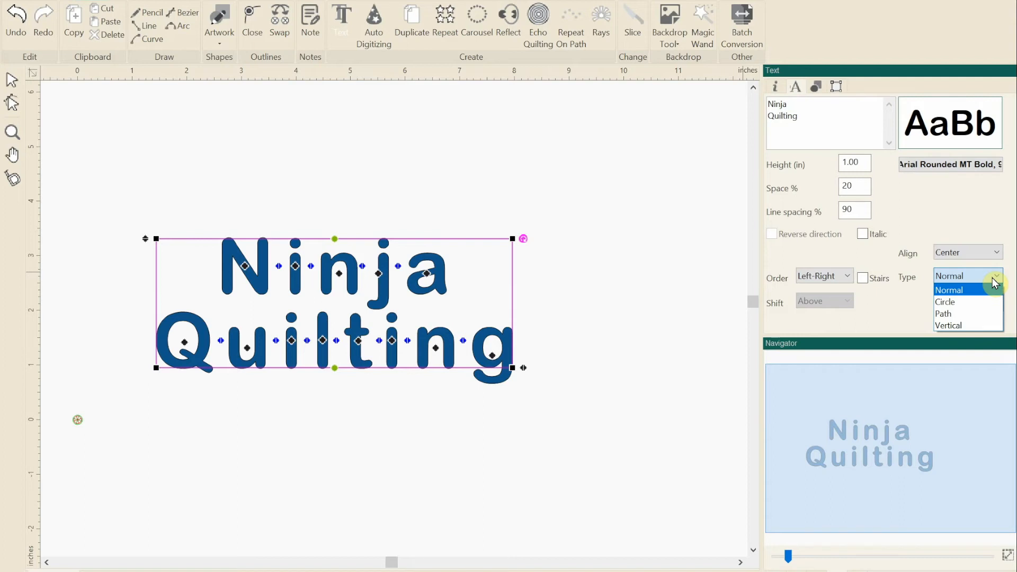
pyautogui.click(985, 309)
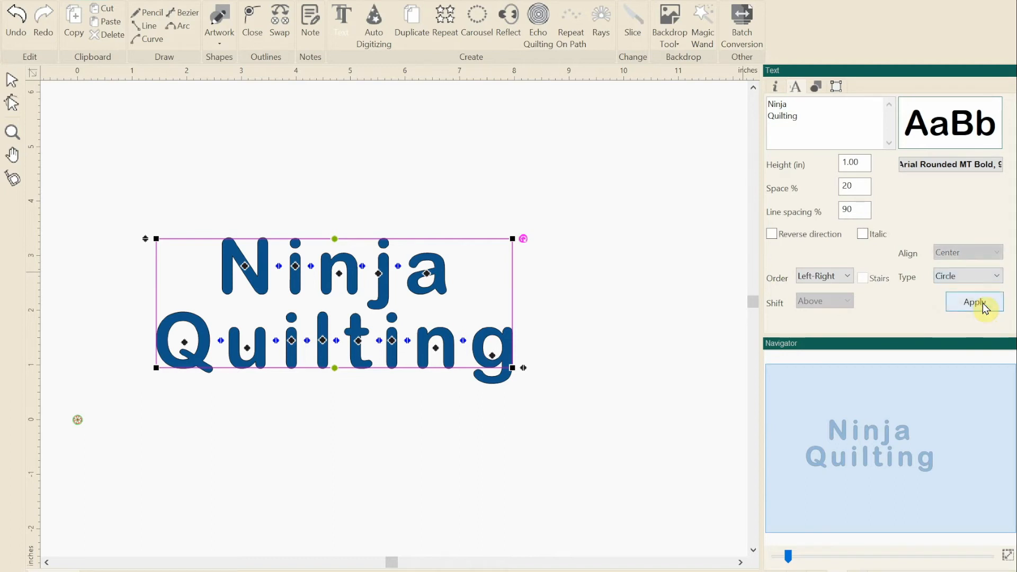
pyautogui.click(973, 302)
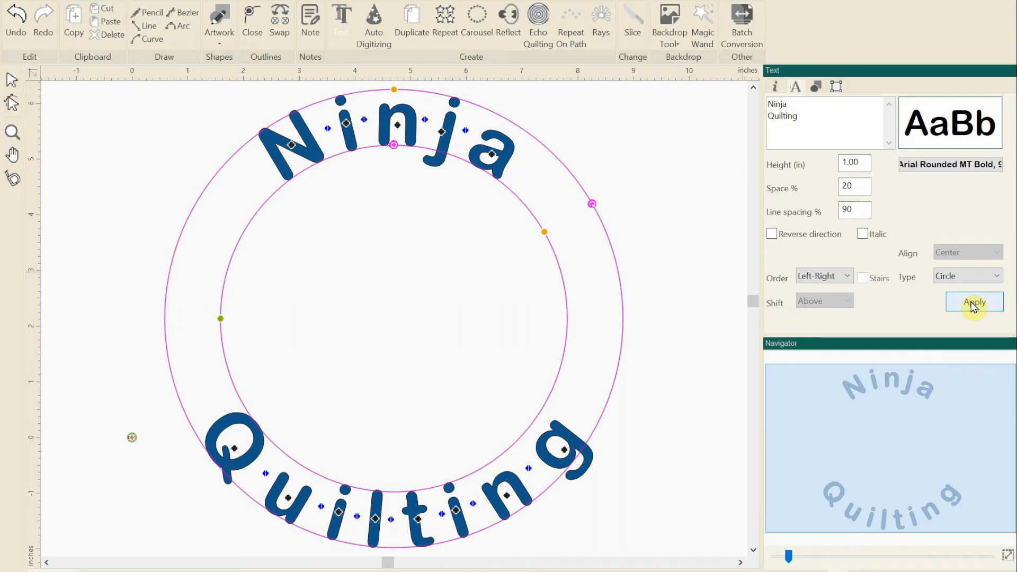
# Switch the "Ninja Quilting" lettering to the Vertical text type and apply it
pyautogui.click(980, 276)
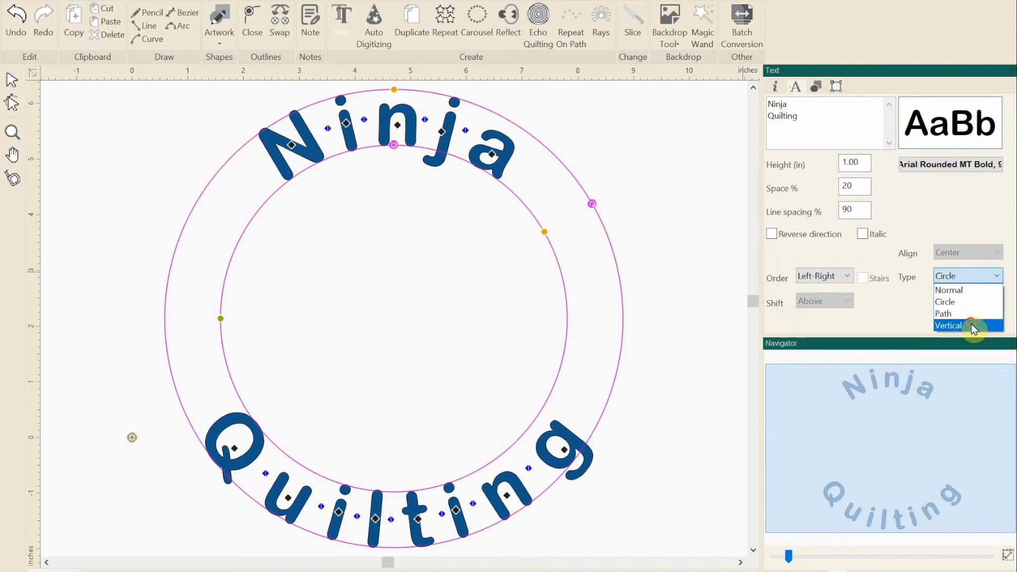
pyautogui.click(974, 325)
pyautogui.click(969, 302)
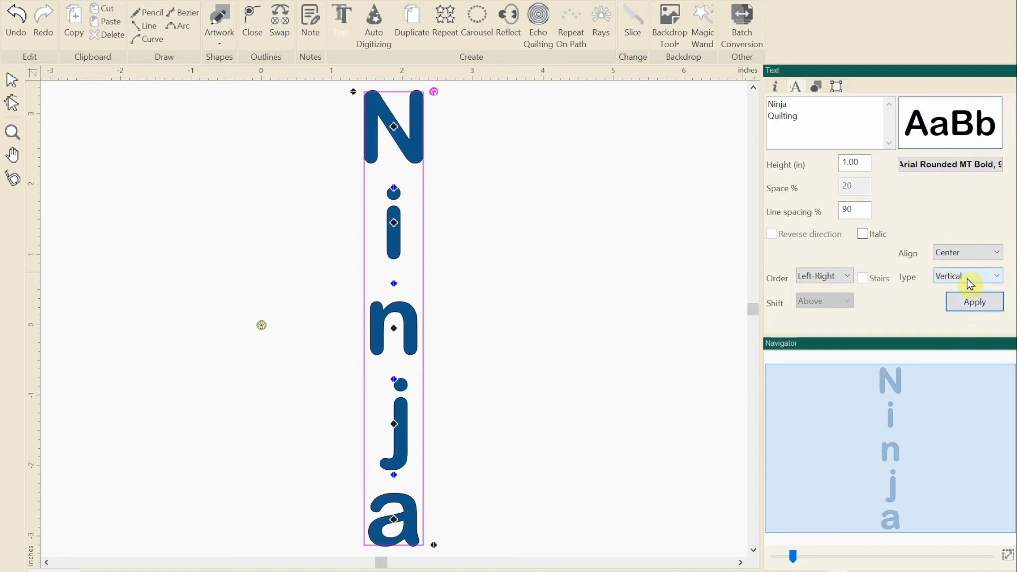
# Set the text type back to Normal and apply it to the lettering
pyautogui.click(970, 284)
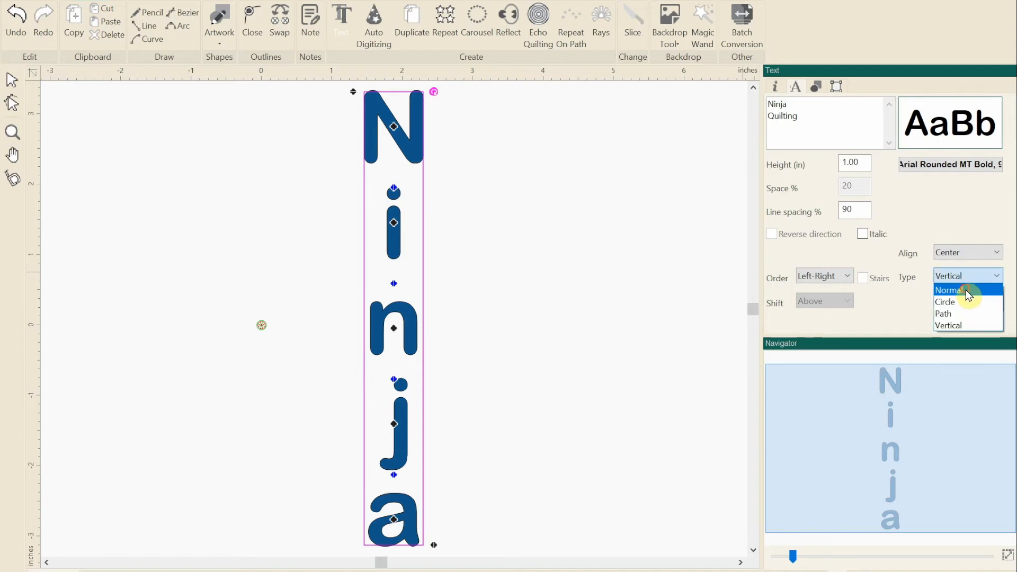
pyautogui.click(969, 289)
pyautogui.click(971, 303)
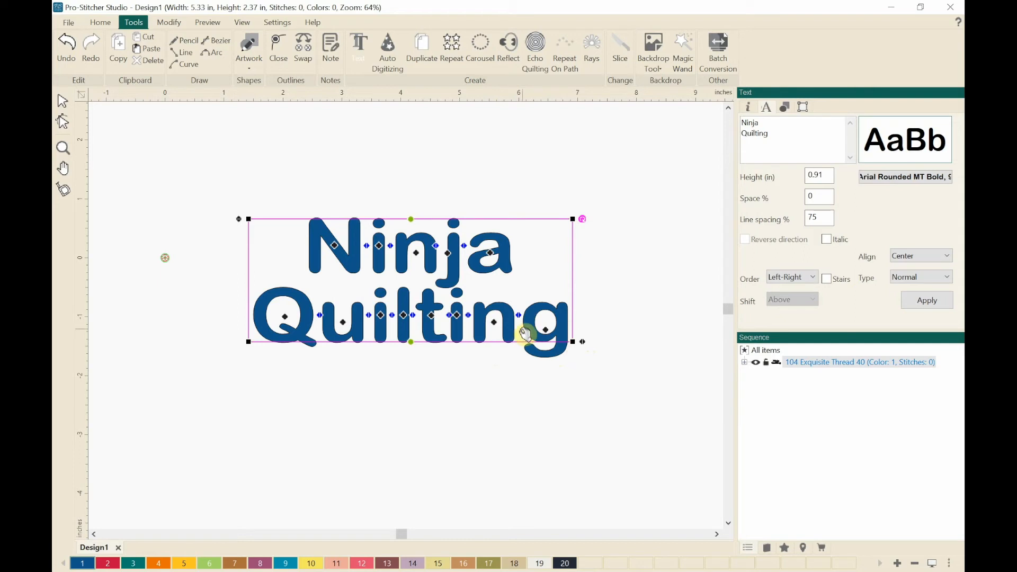
# Try moving the letter "g" of "Quilting" up and away from the word, and undo the move
pyautogui.click(546, 331)
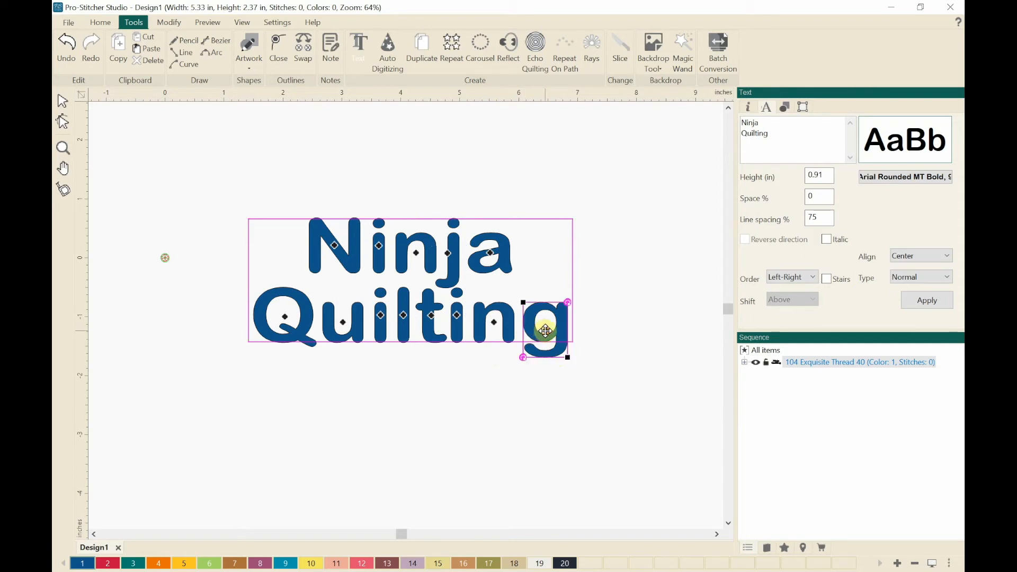
pyautogui.moveTo(546, 332); pyautogui.dragTo(651, 218)
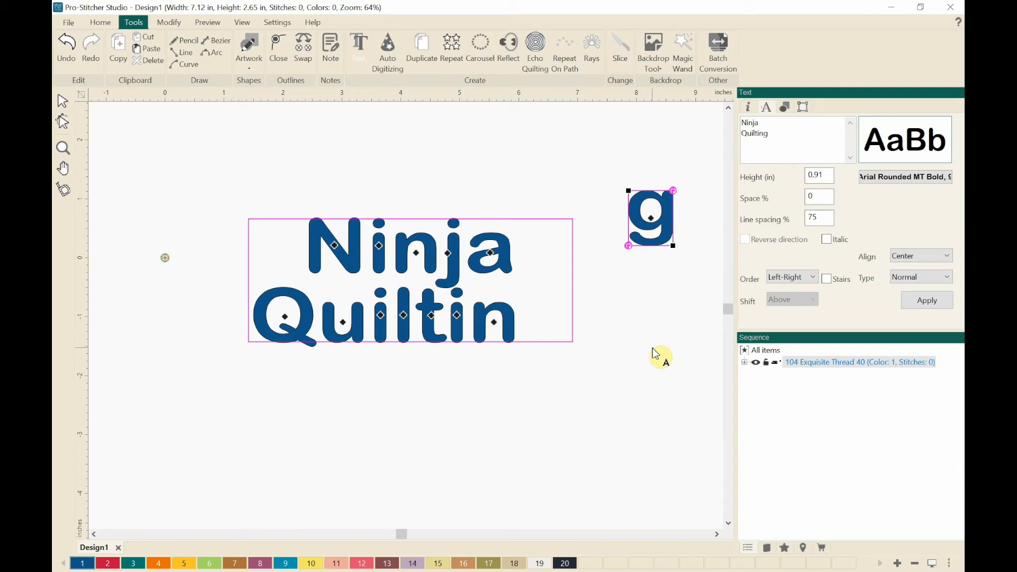
pyautogui.hotkey('ctrl', 'z')
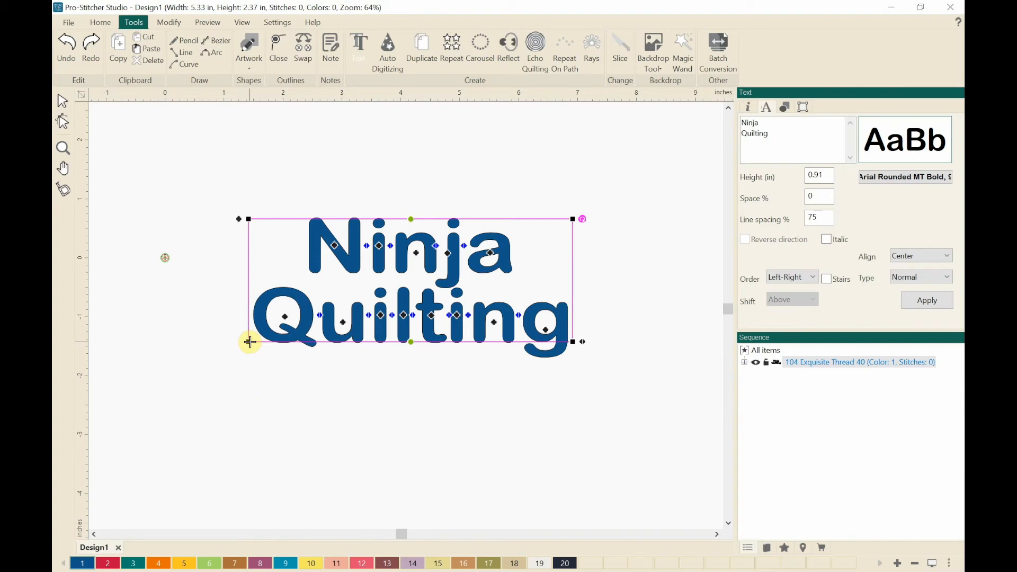
# Try stretching both left corners of the text frame vertically outward so the lettering tapers to the right, and undo both changes
pyautogui.moveTo(250, 342); pyautogui.dragTo(216, 461)
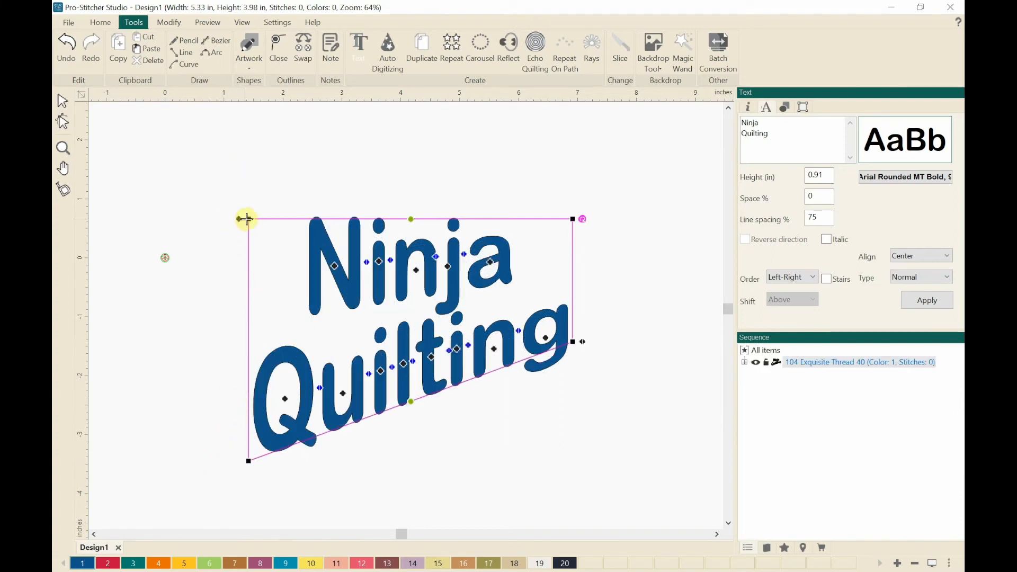
pyautogui.moveTo(250, 219); pyautogui.dragTo(244, 132)
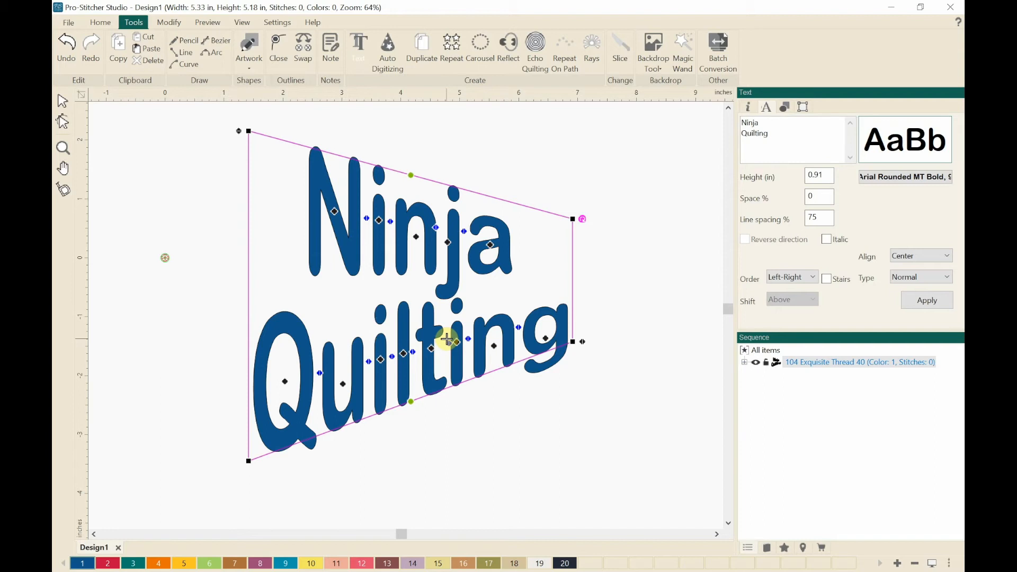
pyautogui.hotkey('ctrl', 'z')
pyautogui.hotkey('ctrl', 'z')
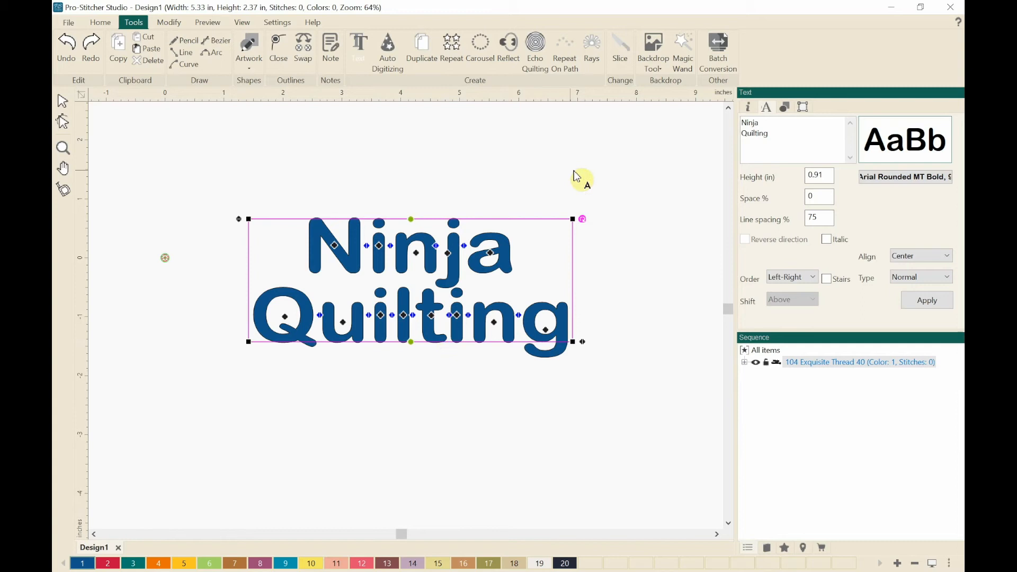
# Try stretching both right corners of the text frame vertically outward so the lettering grows to the right, and undo both changes
pyautogui.moveTo(572, 217); pyautogui.dragTo(583, 134)
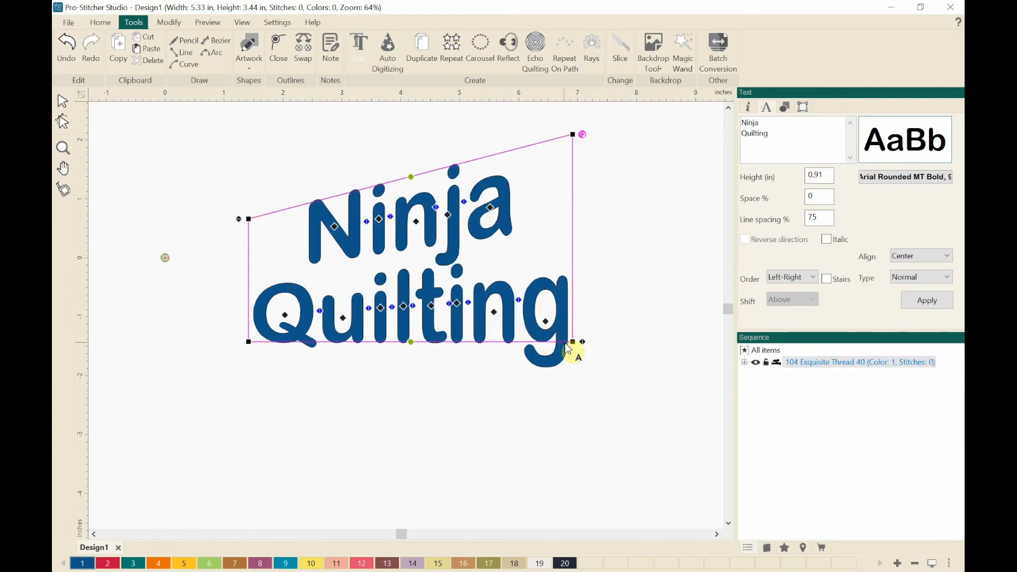
pyautogui.moveTo(571, 343); pyautogui.dragTo(582, 412)
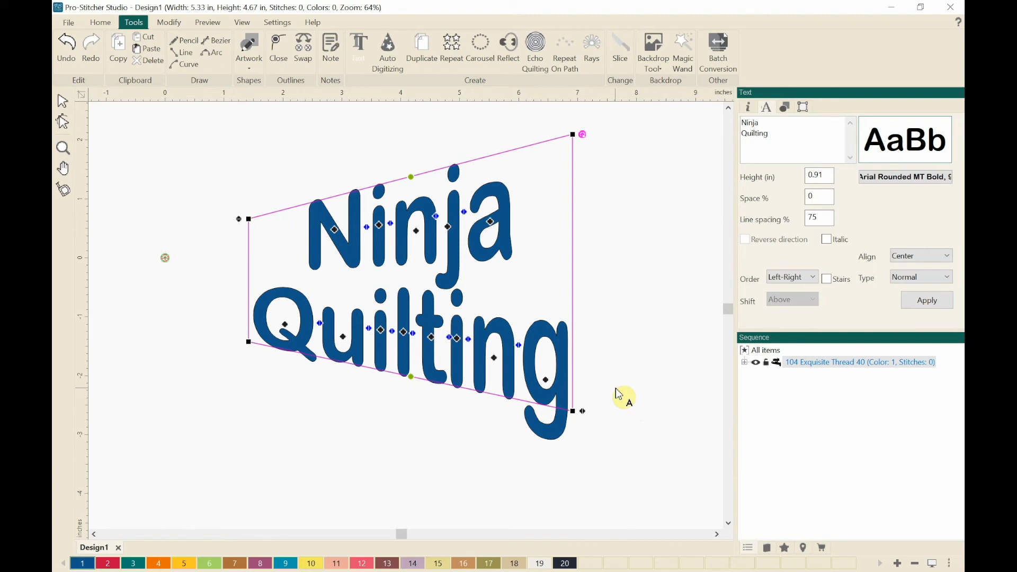
pyautogui.hotkey('ctrl', 'z')
pyautogui.hotkey('ctrl', 'z')
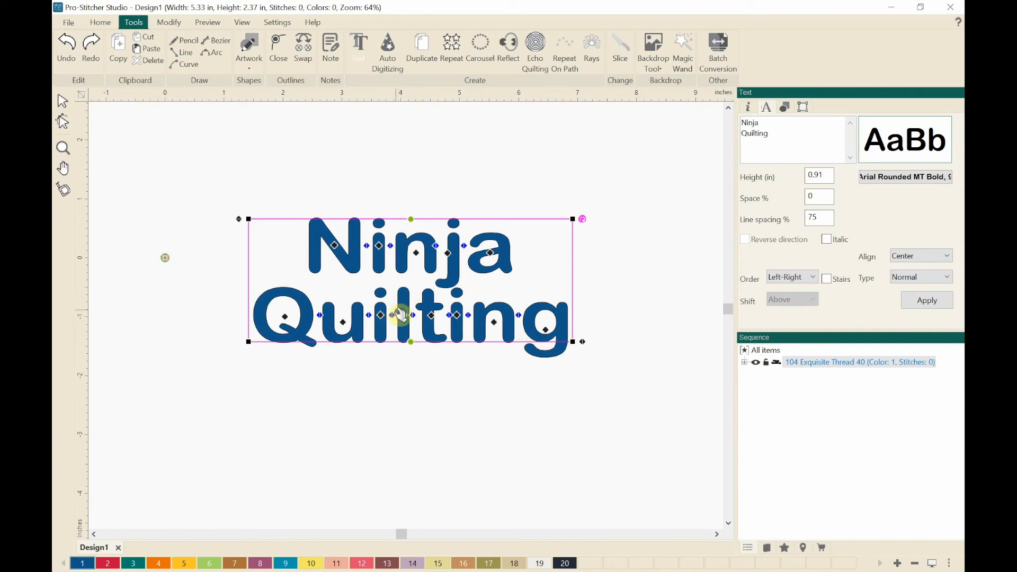
# Try widening the gap between "i" and "l" in "Quilting" and between "i" and "n" in "Ninja", undoing each change
pyautogui.moveTo(393, 315); pyautogui.dragTo(684, 325)
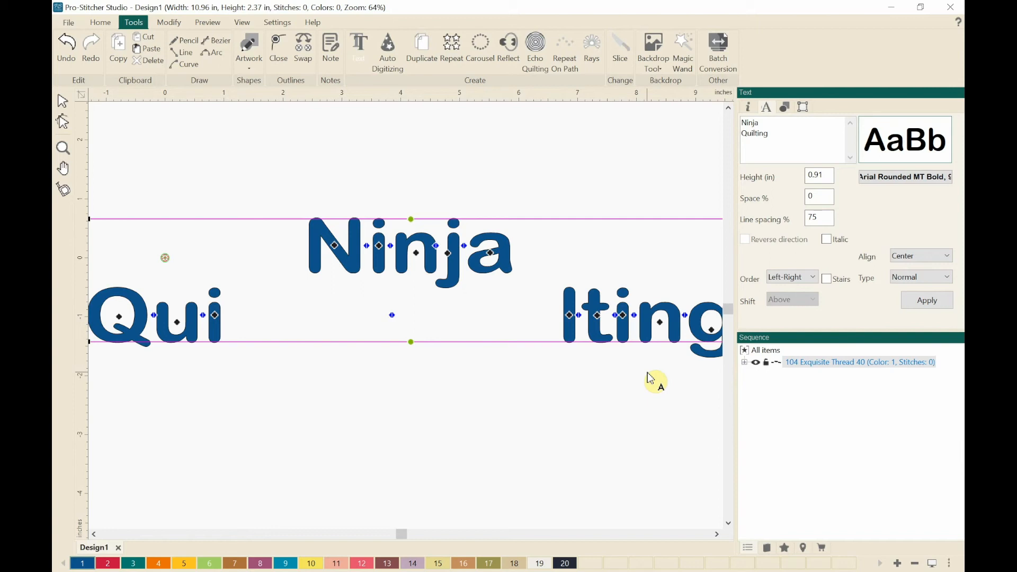
pyautogui.hotkey('ctrl', 'z')
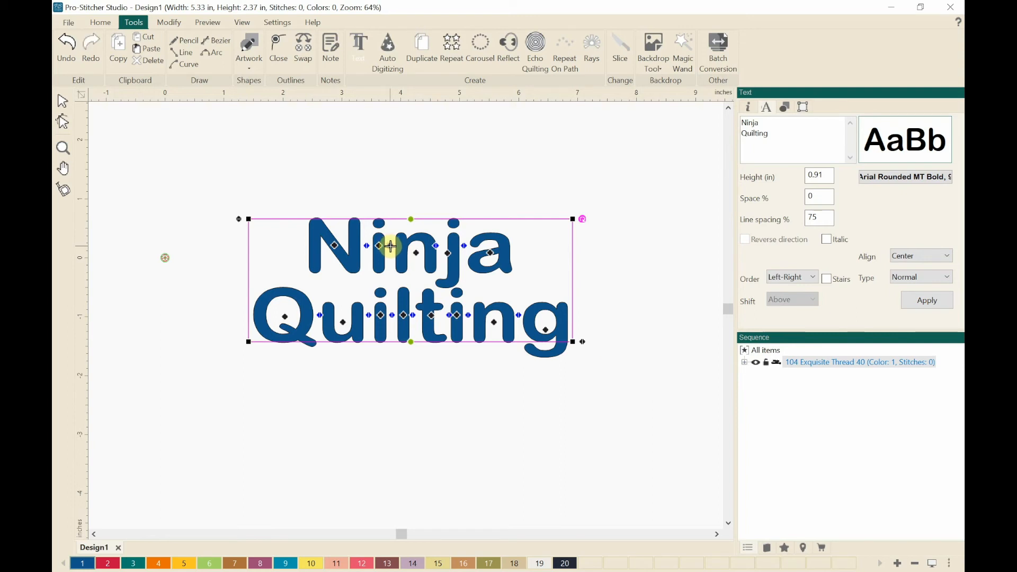
pyautogui.moveTo(391, 246); pyautogui.dragTo(669, 281)
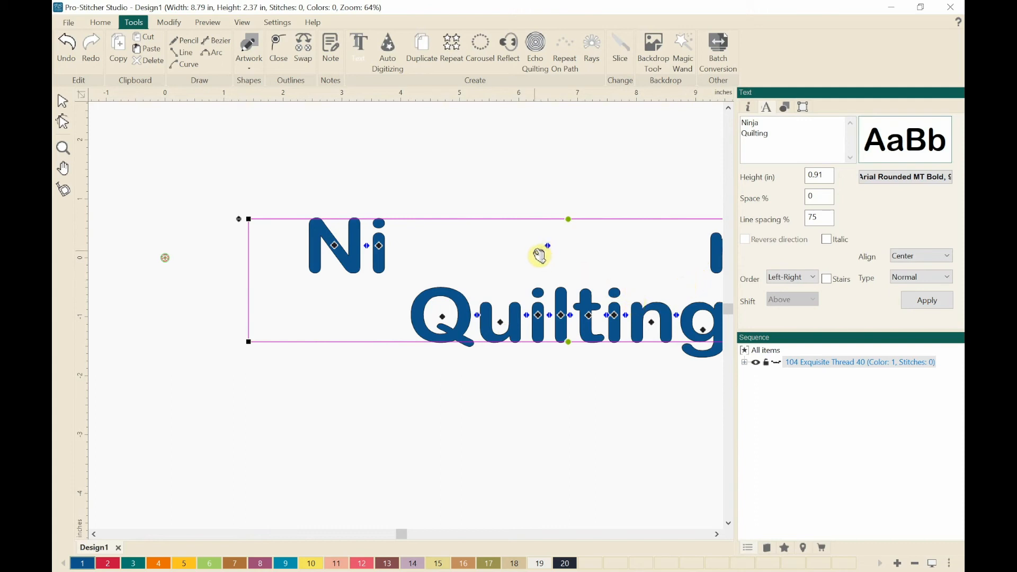
pyautogui.hotkey('ctrl', 'z')
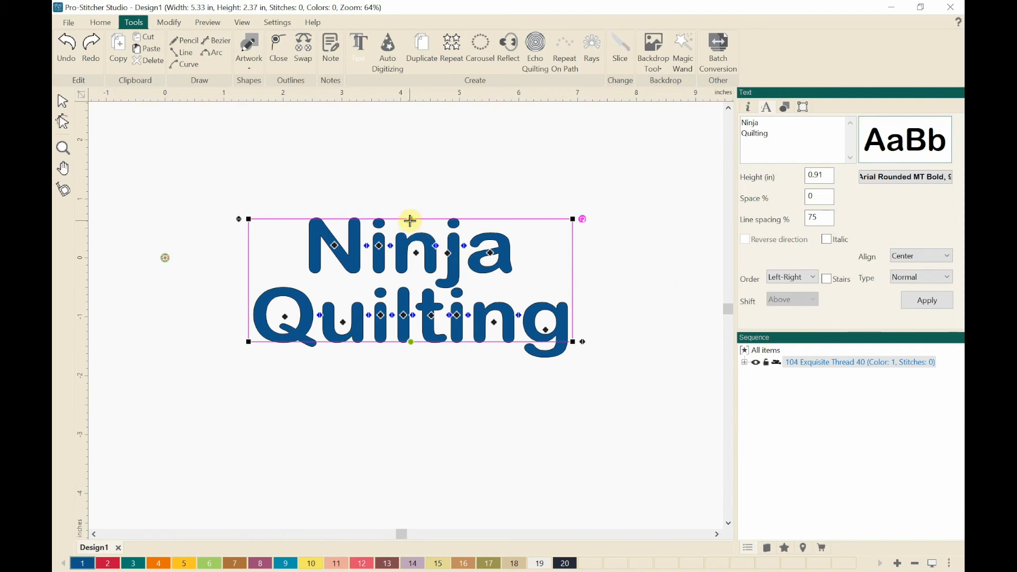
# Try curving the upper and lower edges of the text frame inward to pinch the lettering, and undo both curves
pyautogui.moveTo(411, 219); pyautogui.dragTo(411, 253)
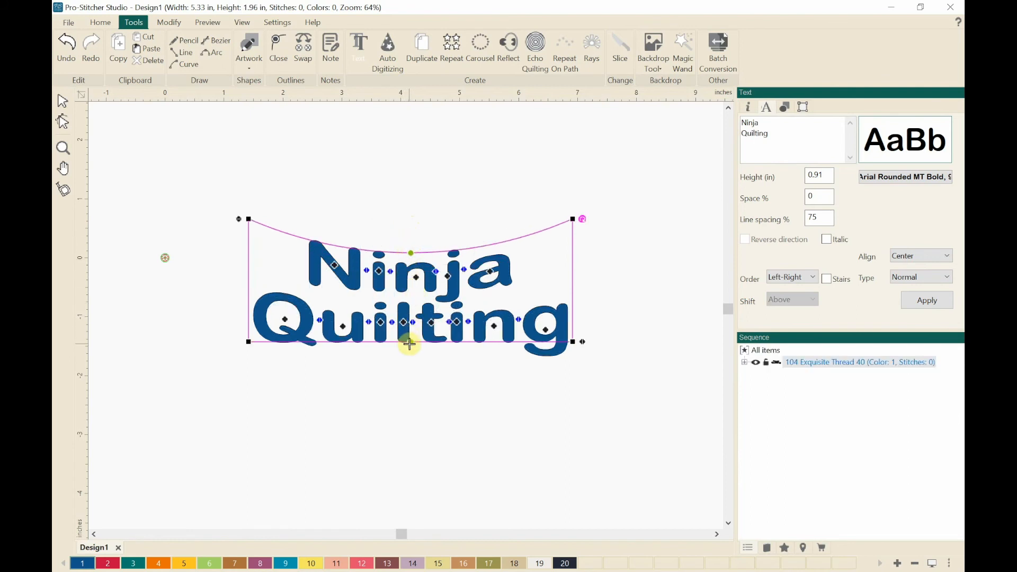
pyautogui.moveTo(410, 343); pyautogui.dragTo(412, 311)
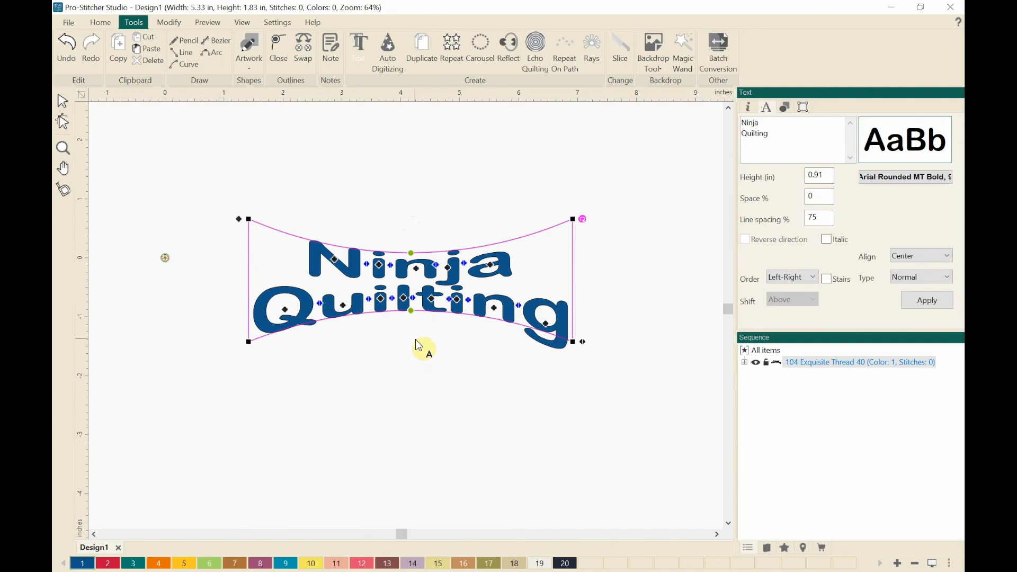
pyautogui.hotkey('ctrl', 'z')
pyautogui.hotkey('ctrl', 'z')
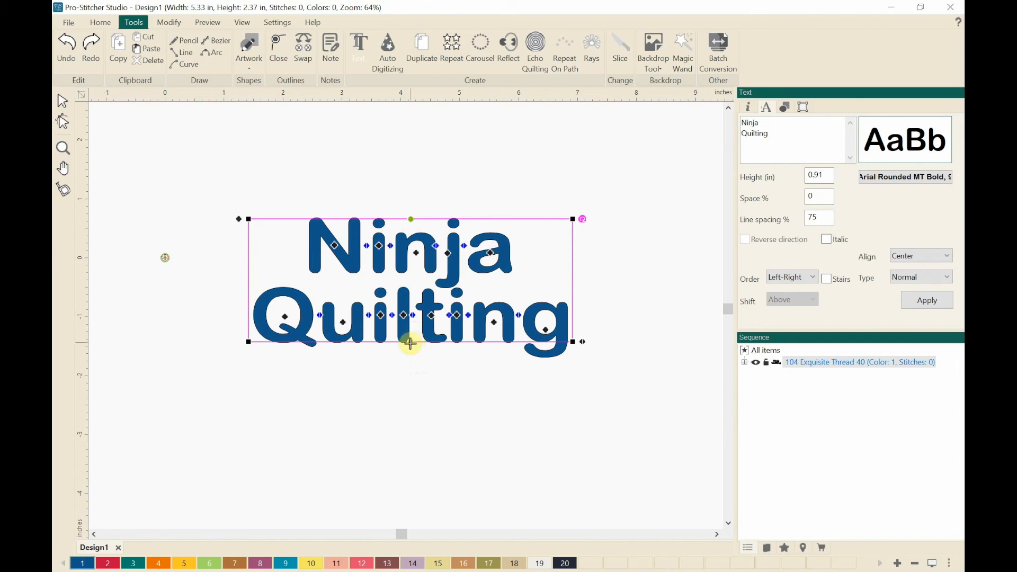
# Try bulging the lower and upper edges of the text frame outward into a rounded shape, and undo both curves
pyautogui.moveTo(410, 341); pyautogui.dragTo(412, 445)
pyautogui.moveTo(410, 219); pyautogui.dragTo(415, 123)
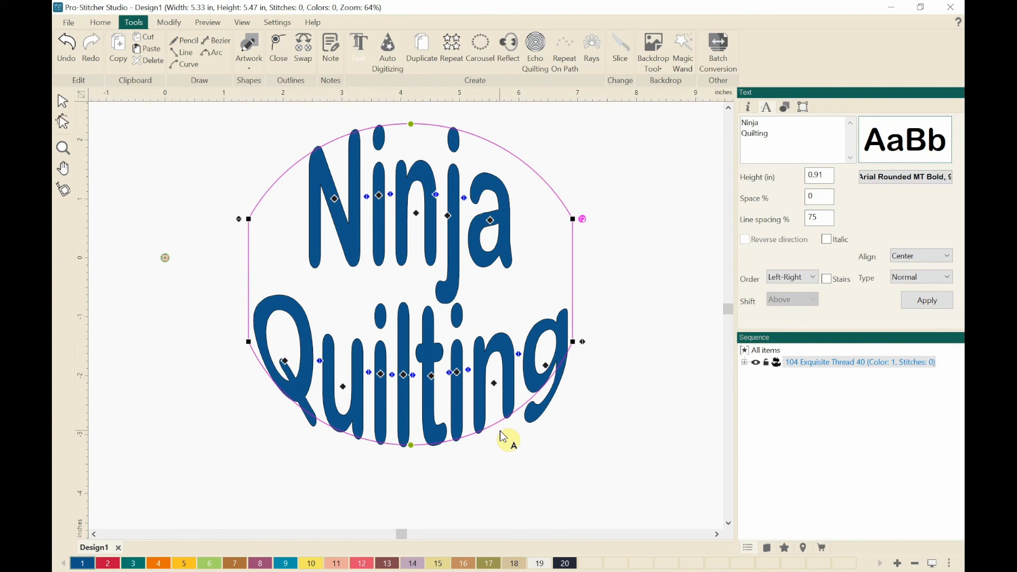
pyautogui.hotkey('ctrl', 'z')
pyautogui.hotkey('ctrl', 'z')
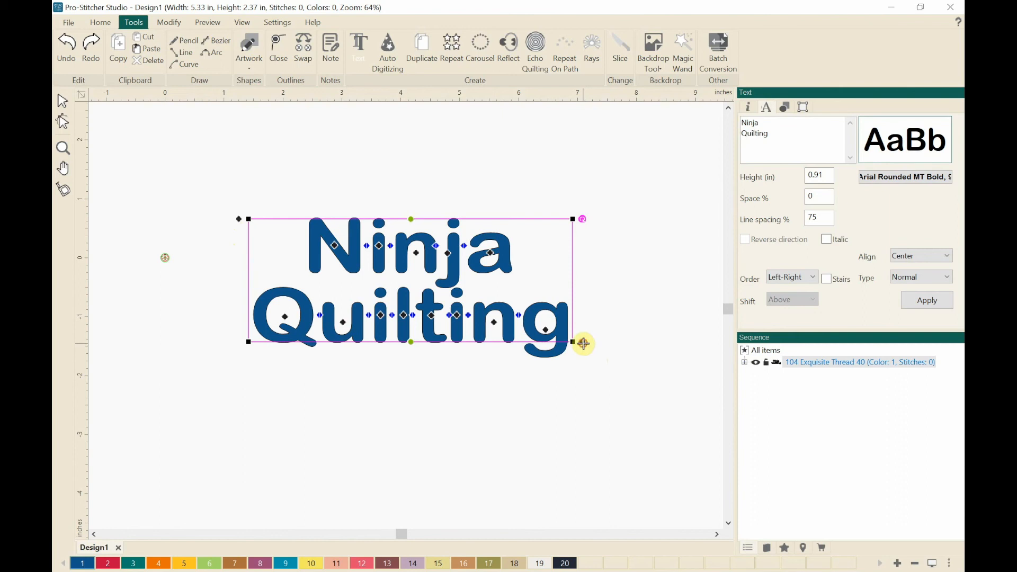
# Try stretching the lettering horizontally to about 7.56 in wide, and undo the stretch
pyautogui.moveTo(584, 343); pyautogui.dragTo(718, 342)
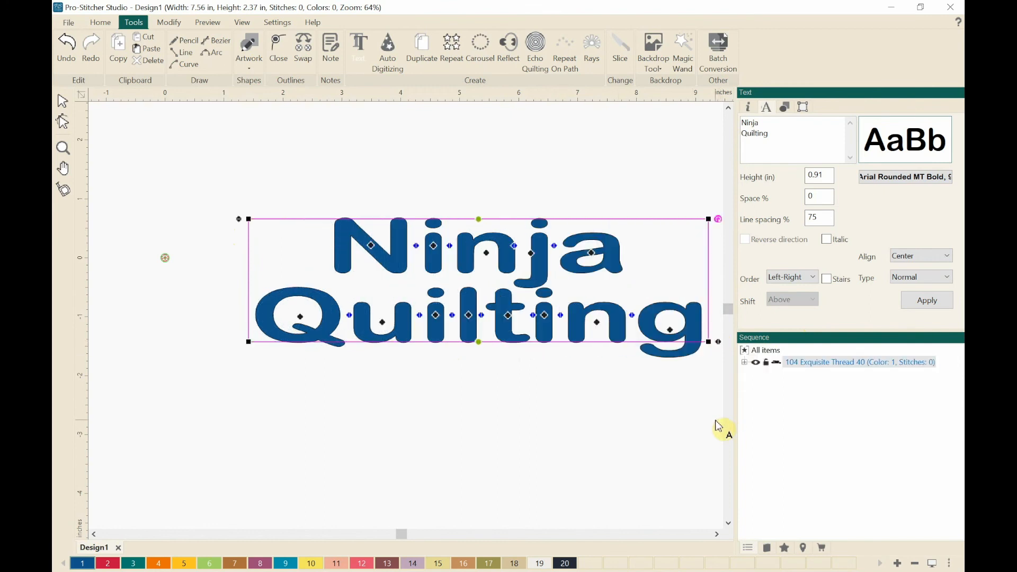
pyautogui.hotkey('ctrl', 'z')
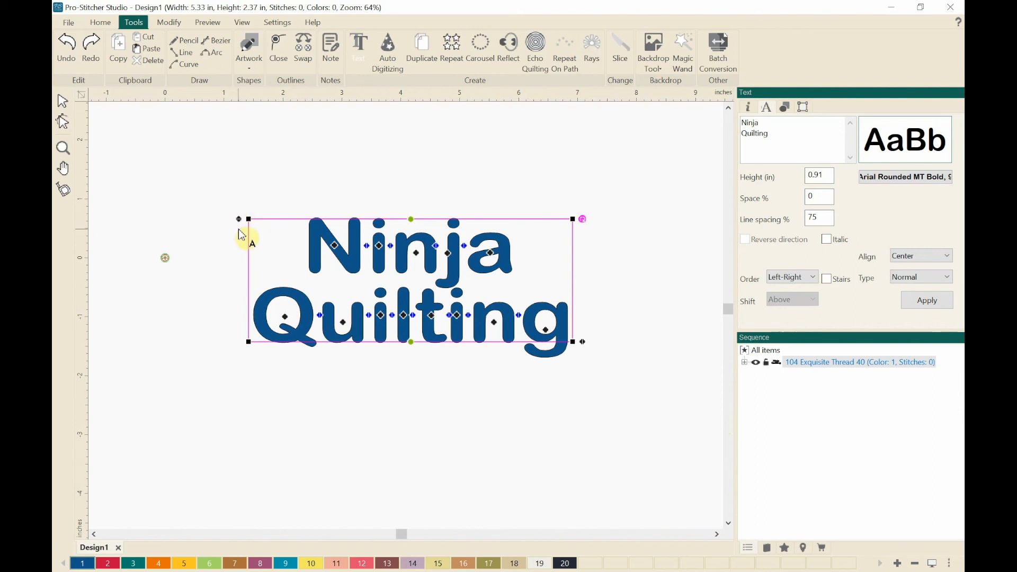
# Resize the whole lettering proportionally smaller and larger, finishing at a letter height of about 1.26 in
pyautogui.moveTo(238, 218); pyautogui.dragTo(323, 273)
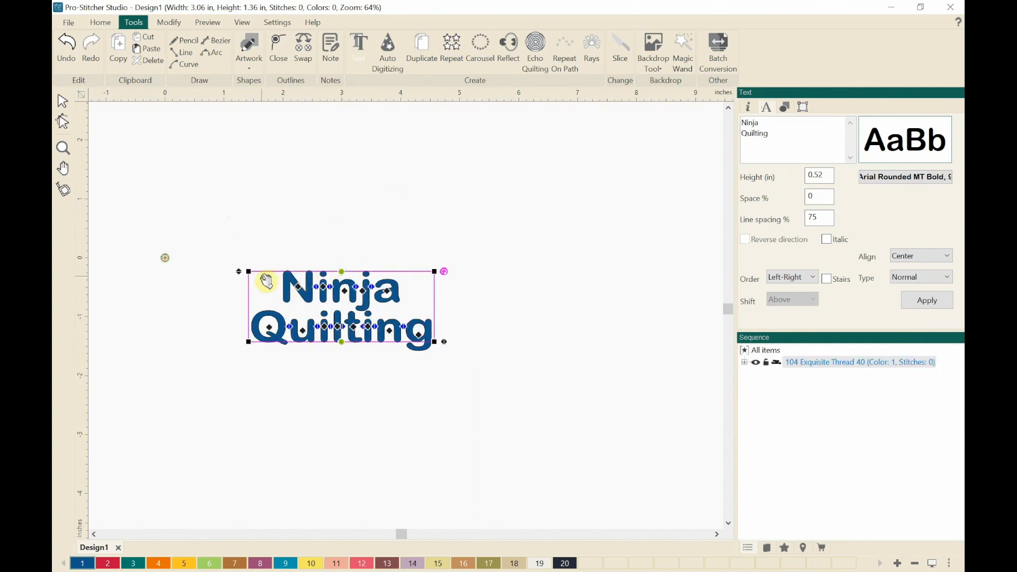
pyautogui.moveTo(237, 273); pyautogui.dragTo(148, 182)
pyautogui.moveTo(235, 181); pyautogui.dragTo(285, 264)
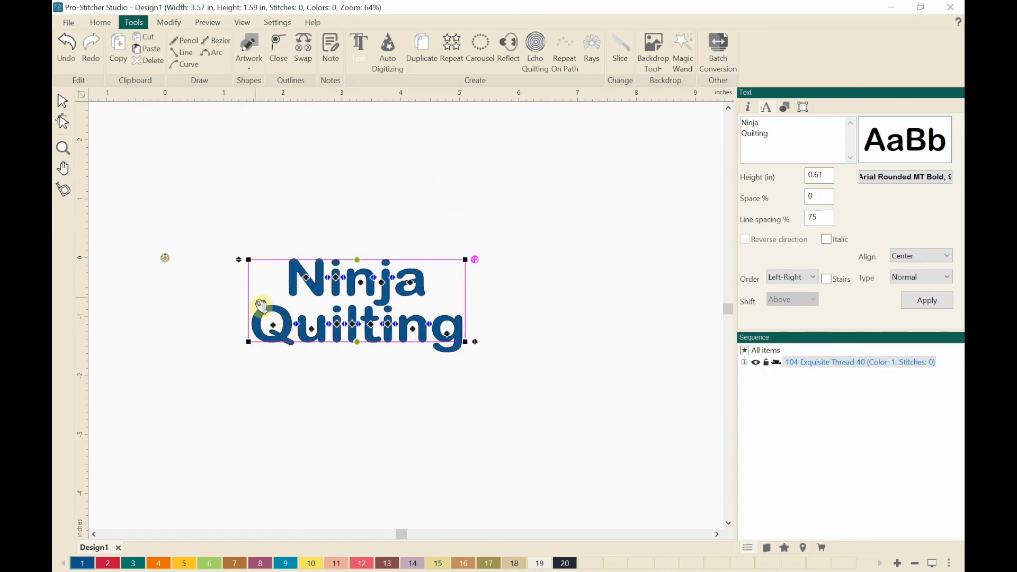
pyautogui.moveTo(237, 259); pyautogui.dragTo(182, 174)
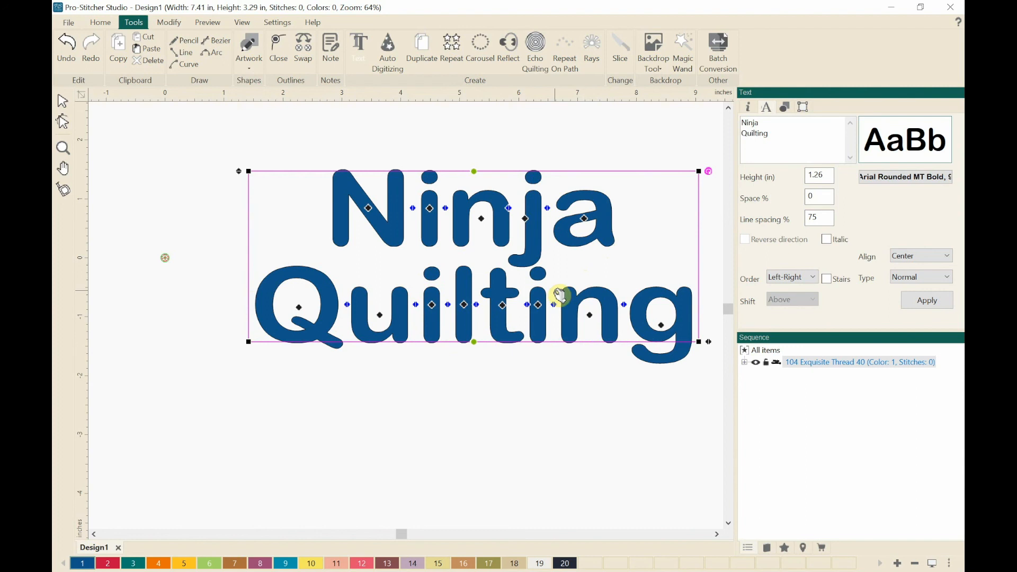
# Try rotating the lettering freehand clockwise and counterclockwise, and undo the rotations
pyautogui.hscroll(-1, 555, 290)
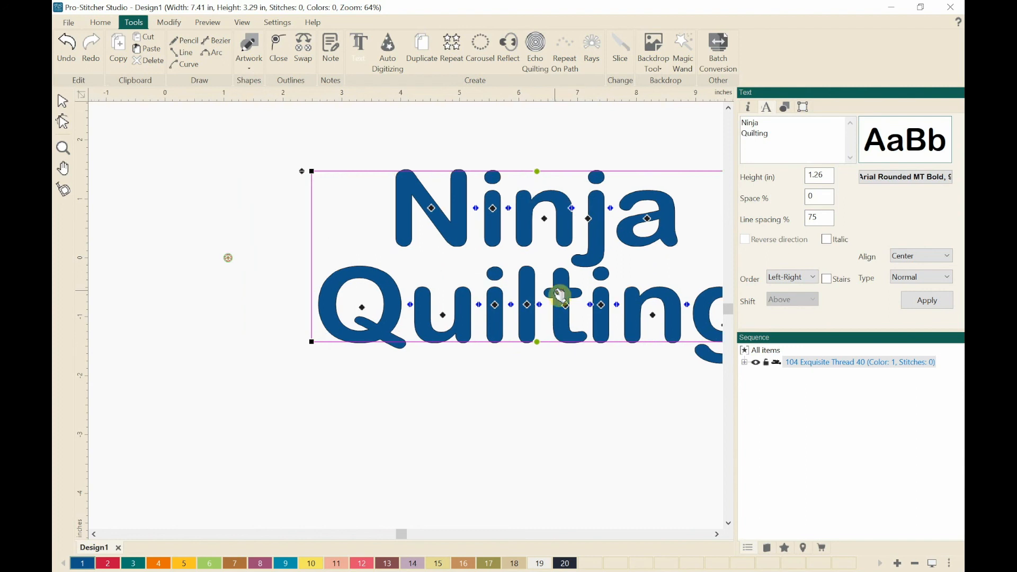
pyautogui.hscroll(3, 561, 295)
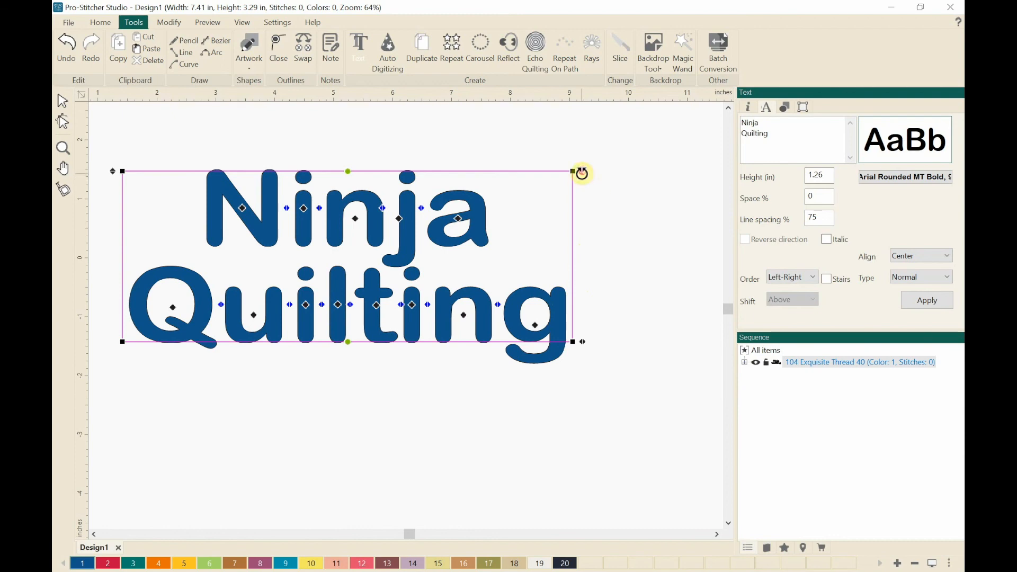
pyautogui.moveTo(583, 171); pyautogui.dragTo(515, 95)
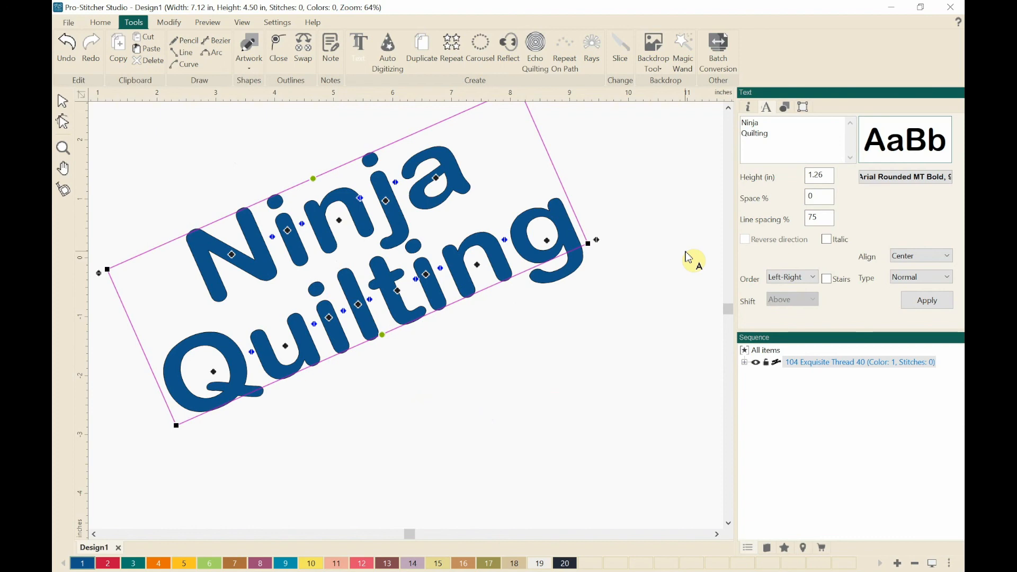
pyautogui.hotkey('ctrl', 'z')
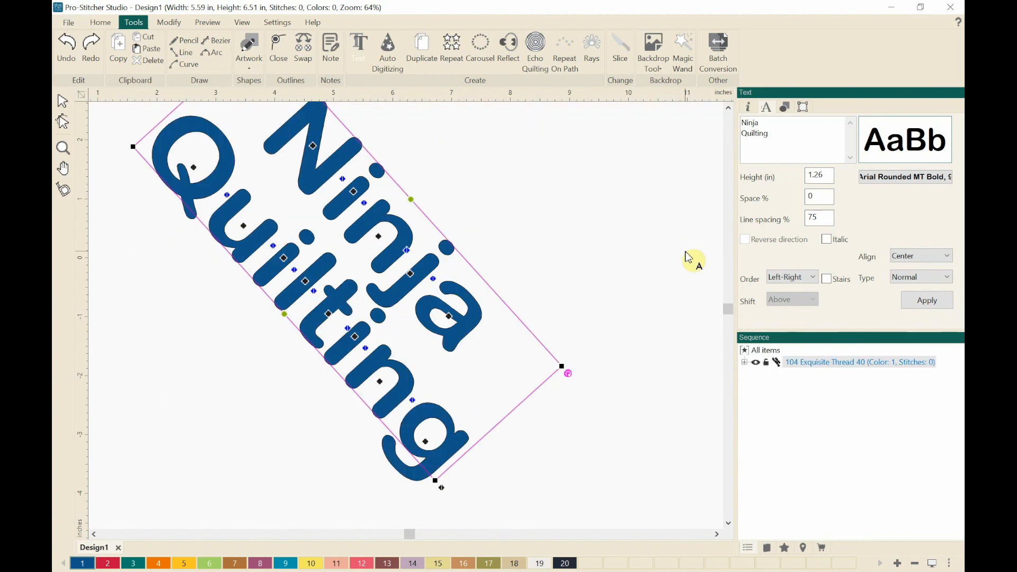
pyautogui.hotkey('ctrl', 'z')
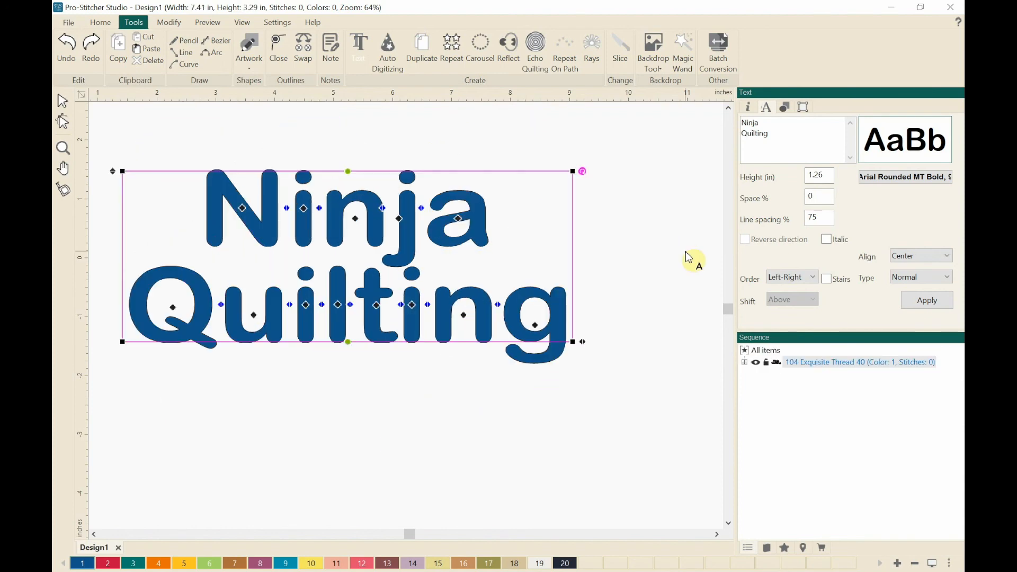